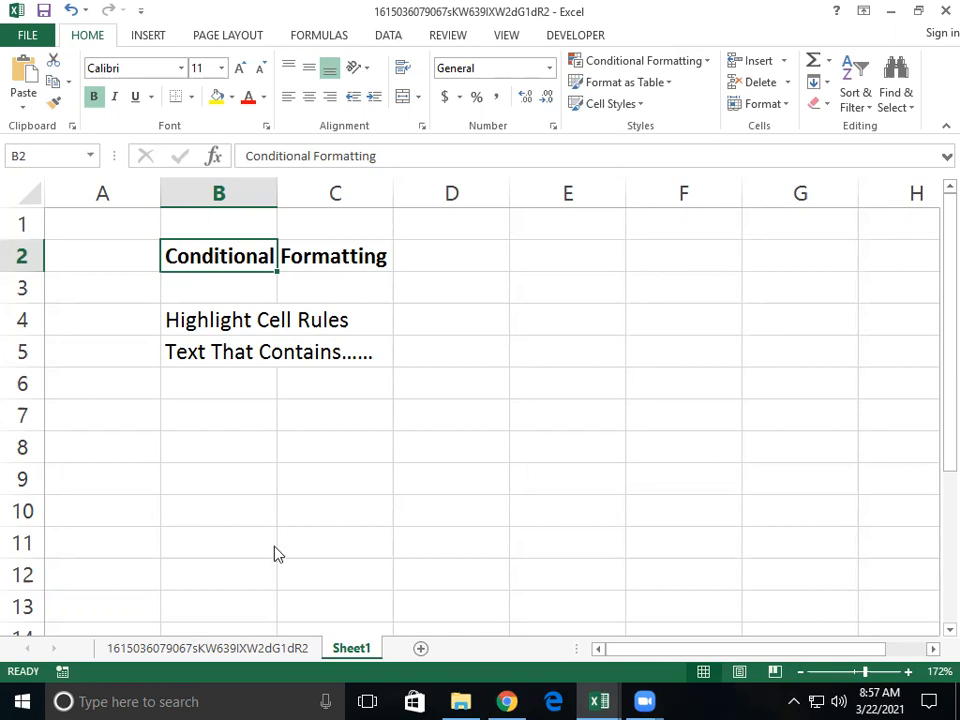
Switch to the bank statement sheet and scroll up to its top.
left_click(234, 652)
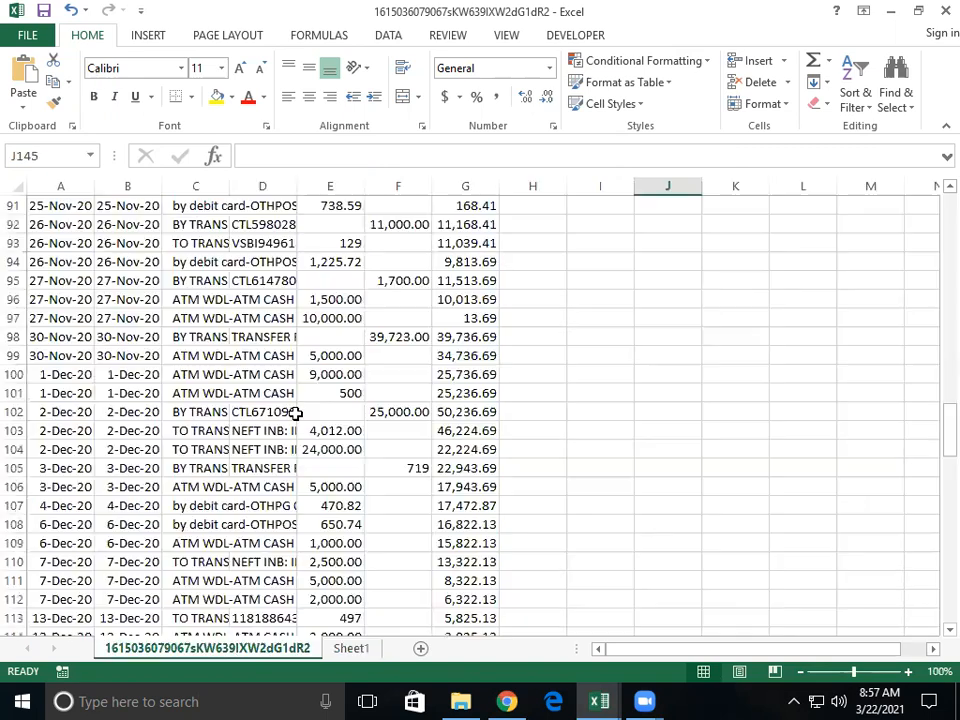
scroll(296, 413, "up", 20)
scroll(296, 413, "up", 10)
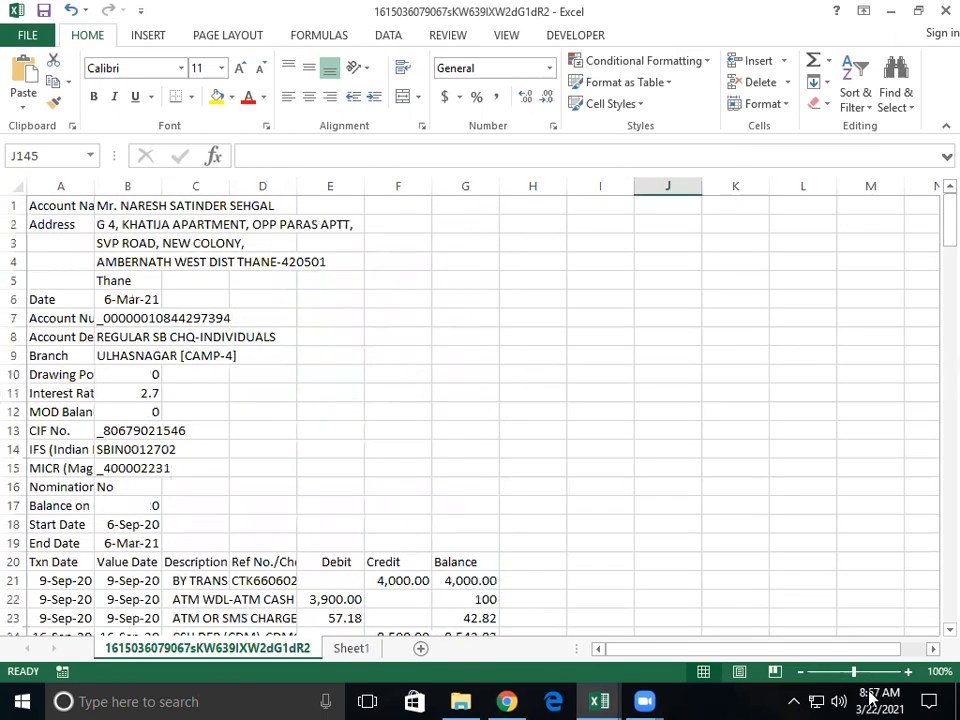
scroll(600, 579, "up", 2, "ctrl")
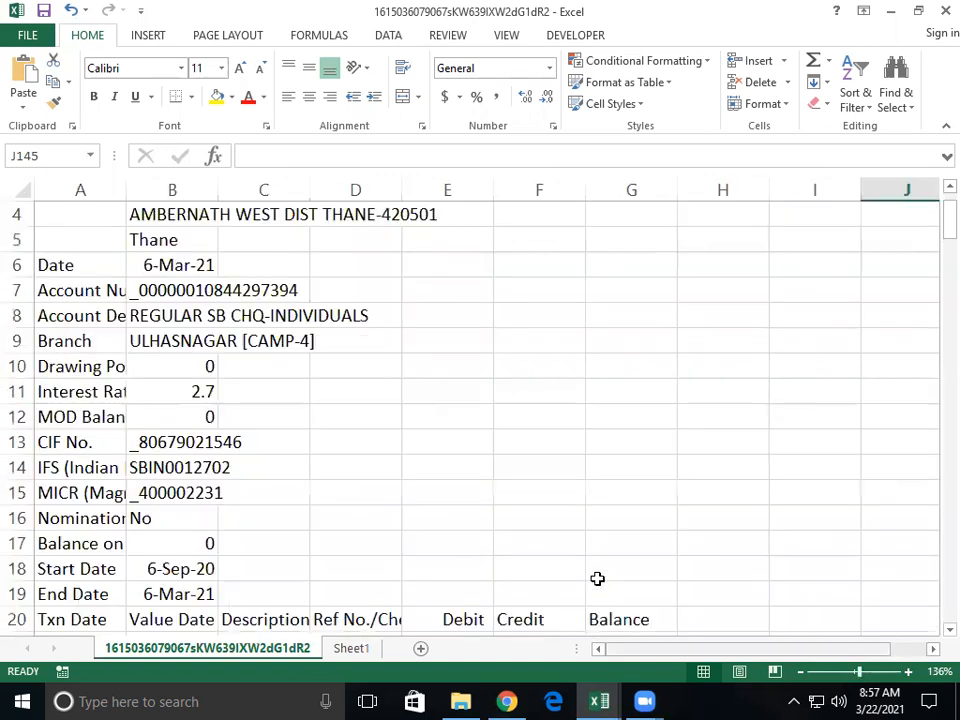
scroll(546, 523, "up", 1)
scroll(289, 290, "down", 6)
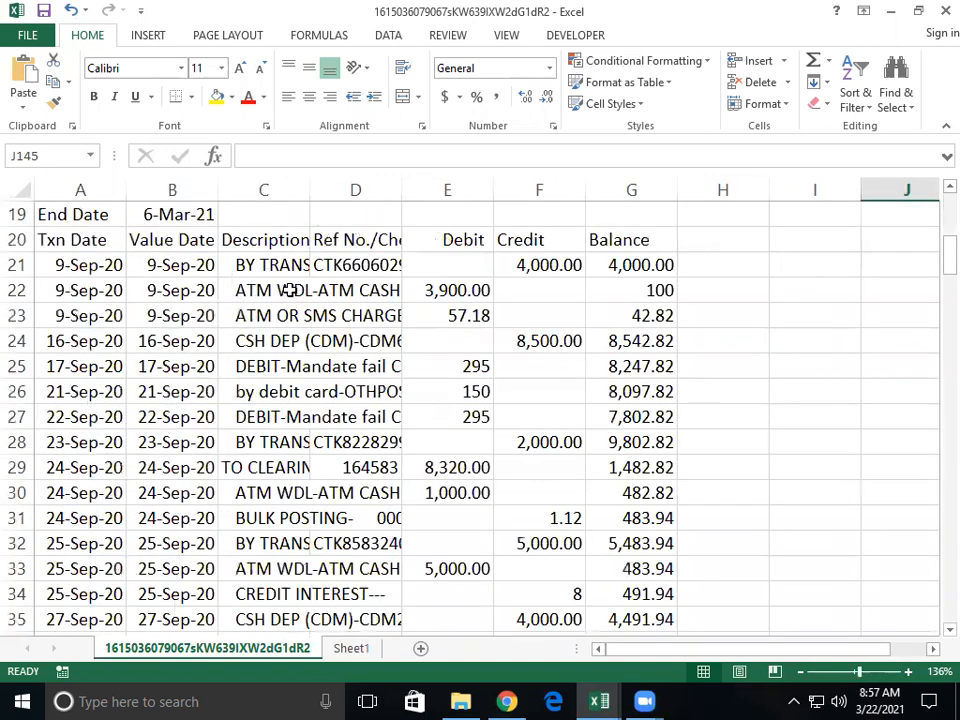
scroll(286, 288, "up", 5)
scroll(286, 288, "down", 5)
scroll(310, 183, "up", 1)
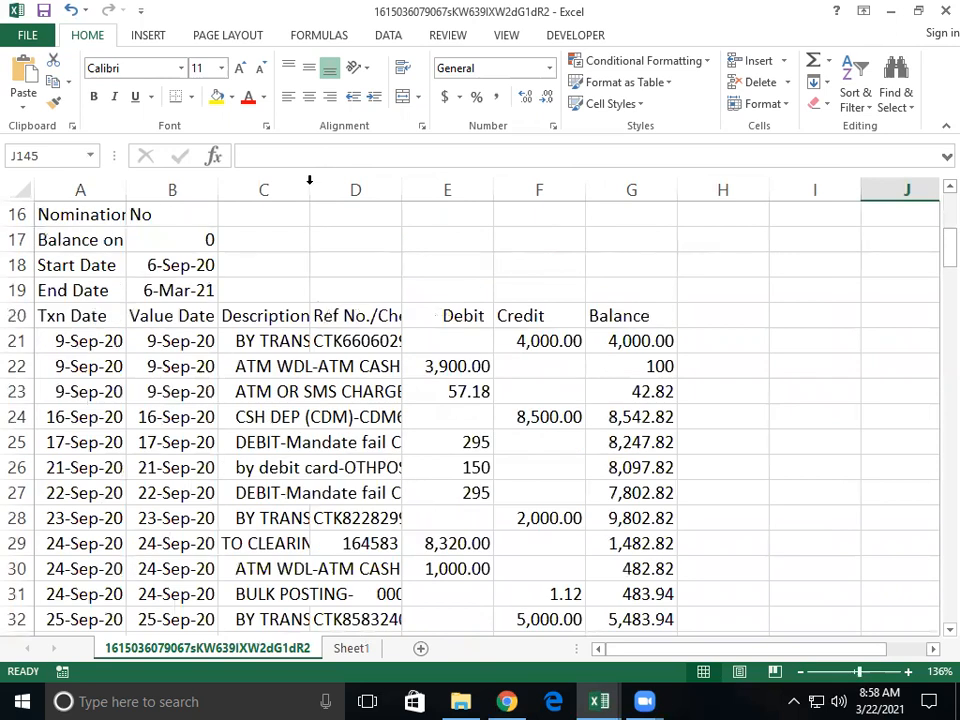
AutoFit column C so the full transaction descriptions are visible.
double_click(310, 185)
left_click_drag(672, 655, 712, 656)
scroll(450, 420, "down", 7)
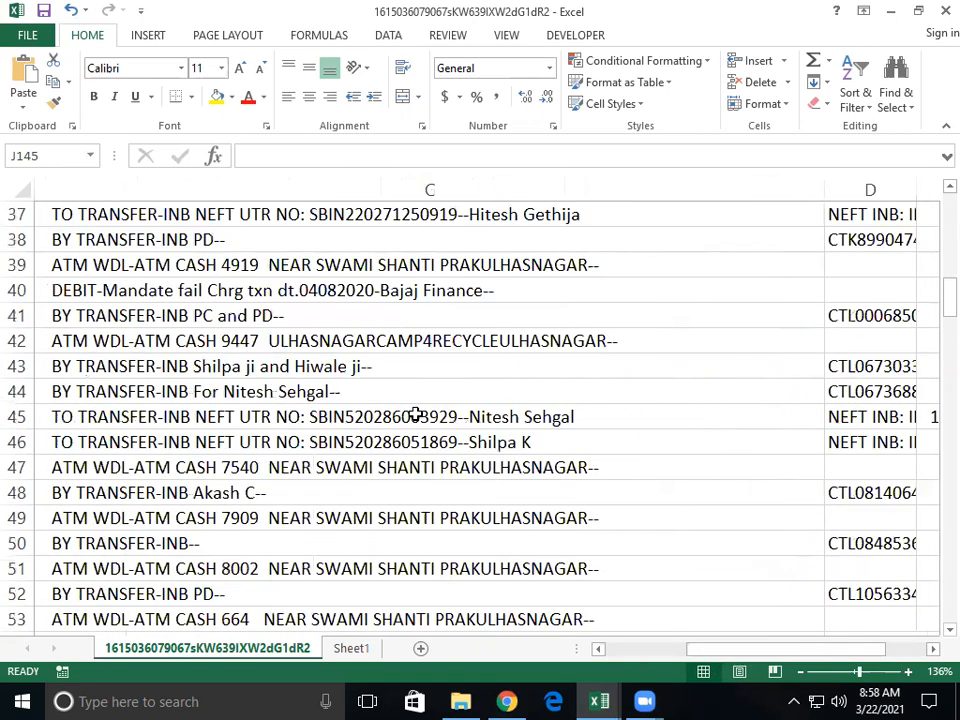
scroll(456, 489, "down", 9)
left_click_drag(718, 657, 626, 658)
scroll(224, 439, "up", 6)
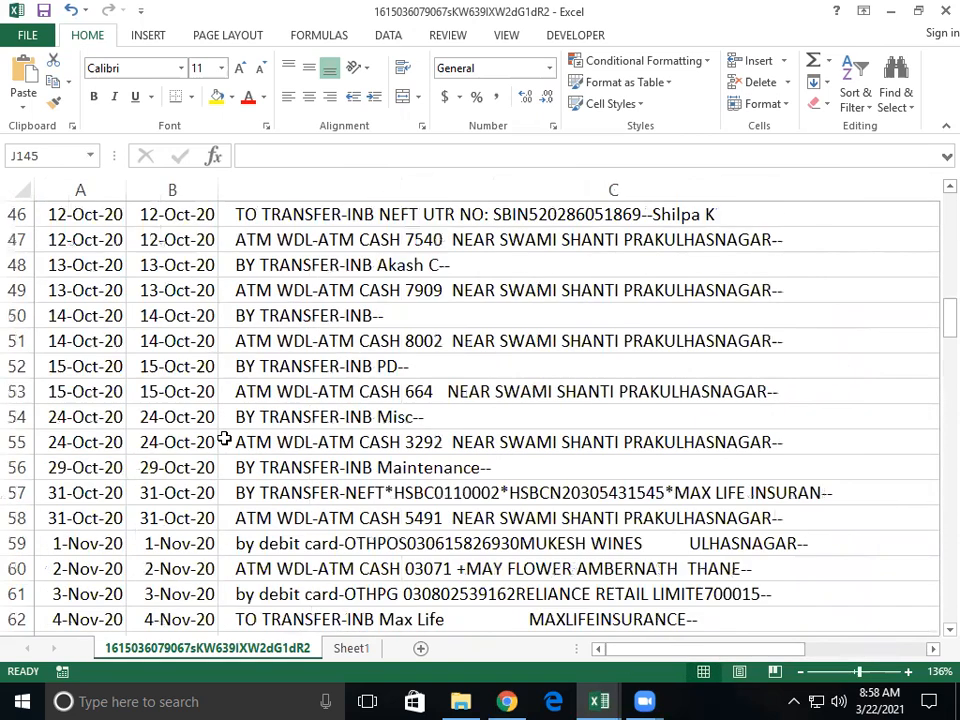
scroll(224, 439, "up", 14)
scroll(224, 439, "up", 1)
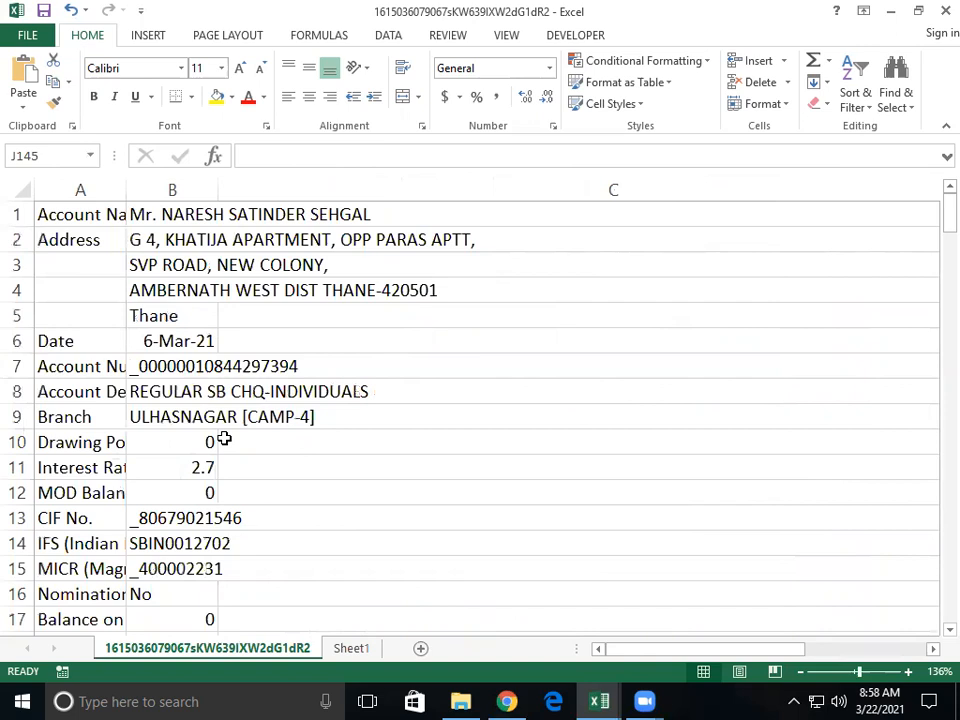
scroll(224, 439, "down", 5)
scroll(224, 439, "down", 3)
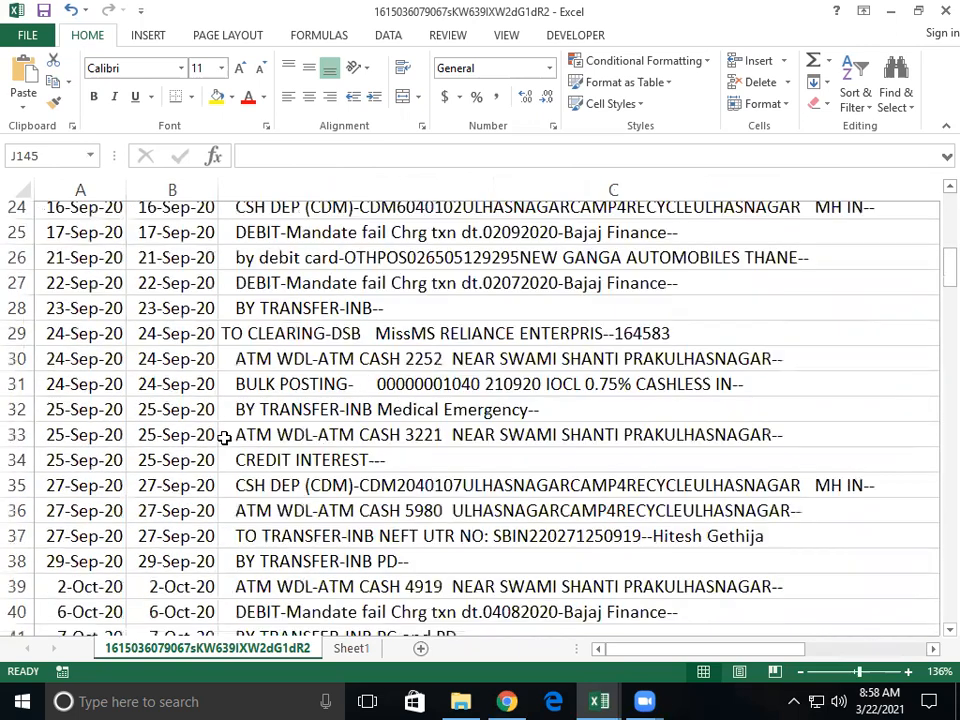
scroll(224, 439, "up", 2)
scroll(101, 321, "up", 1)
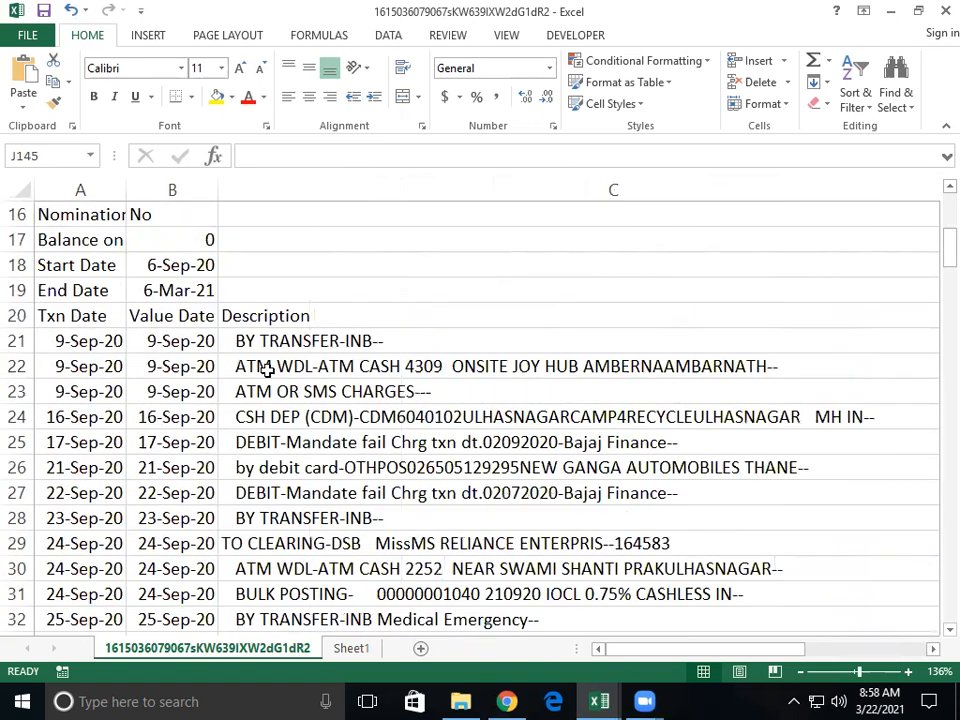
Select A21, jump to the last transaction row, then scroll back up through the list.
left_click(88, 341)
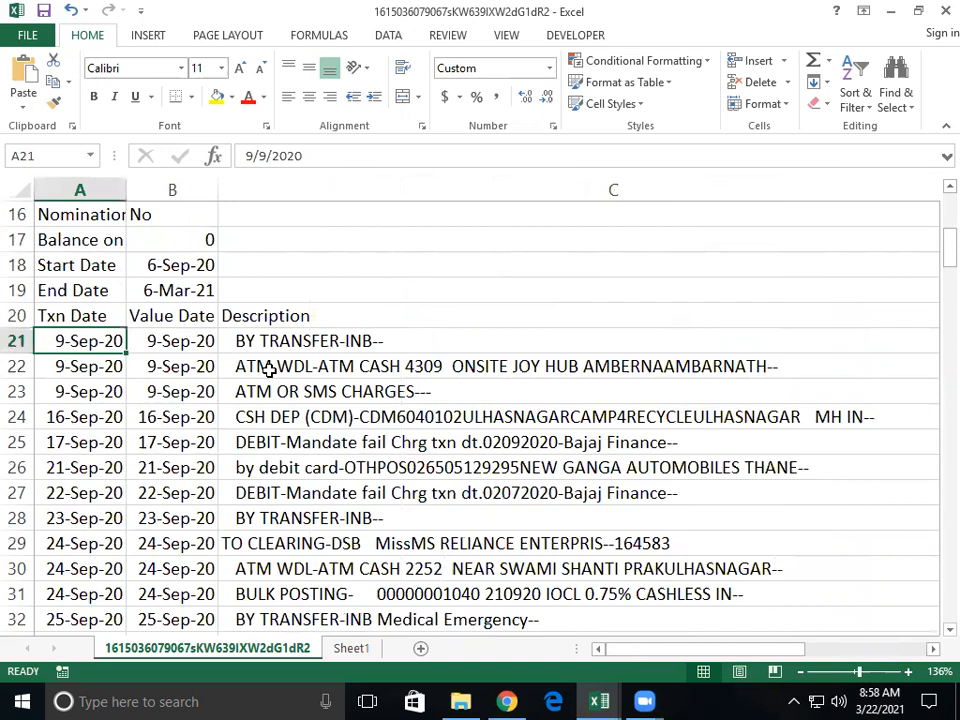
scroll(269, 370, "down", 20)
scroll(269, 371, "down", 13)
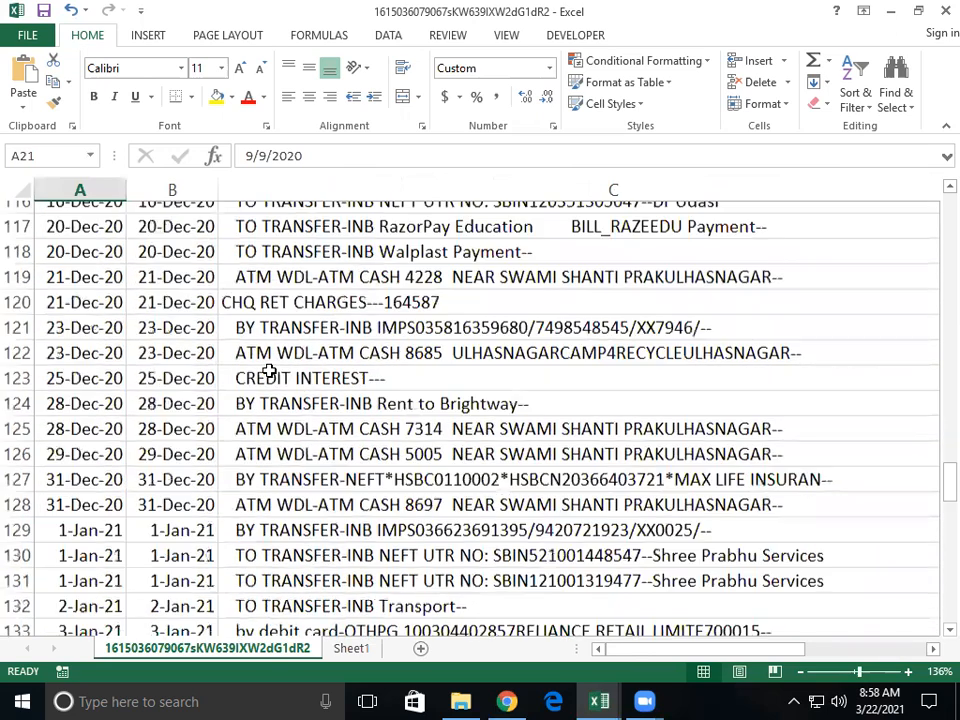
scroll(269, 371, "down", 10)
scroll(269, 370, "down", 7)
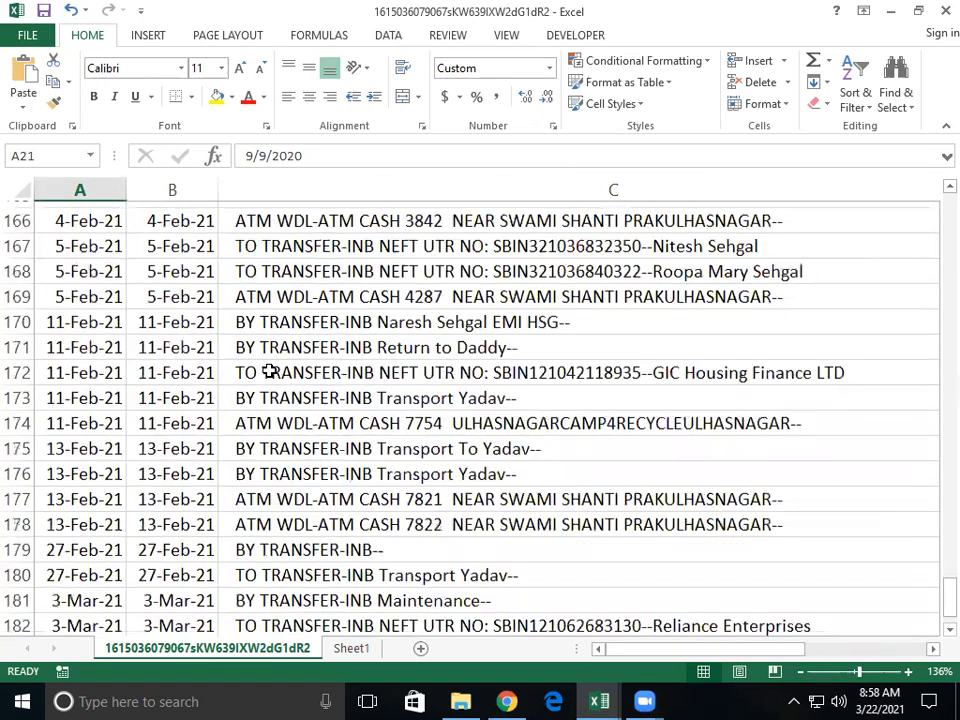
scroll(269, 371, "down", 4)
key("ctrl+Down")
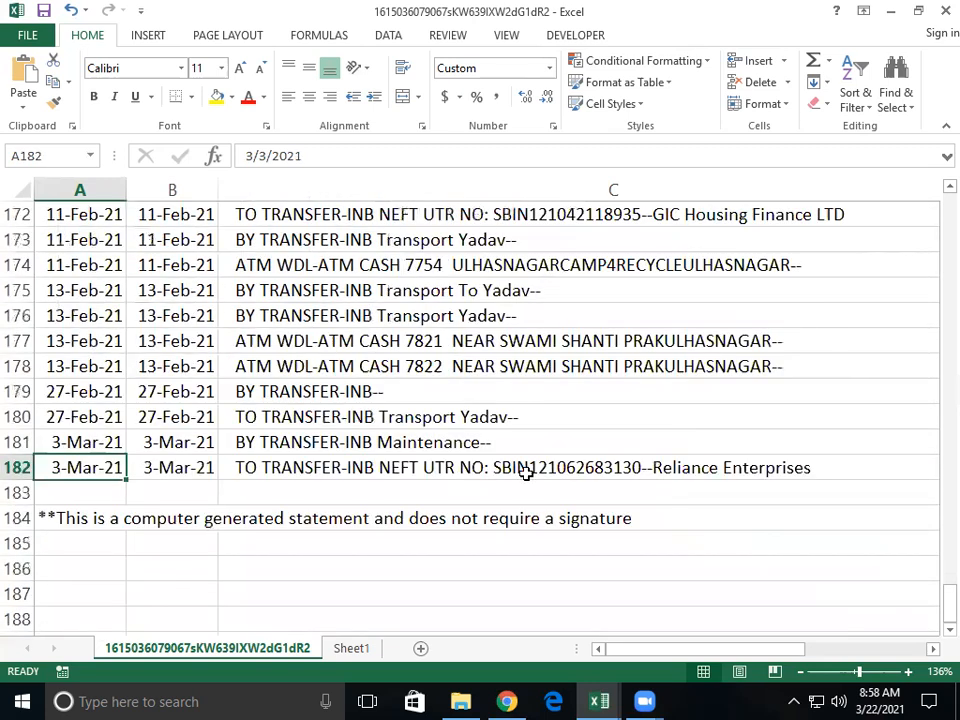
scroll(527, 472, "up", 7)
scroll(527, 473, "up", 12)
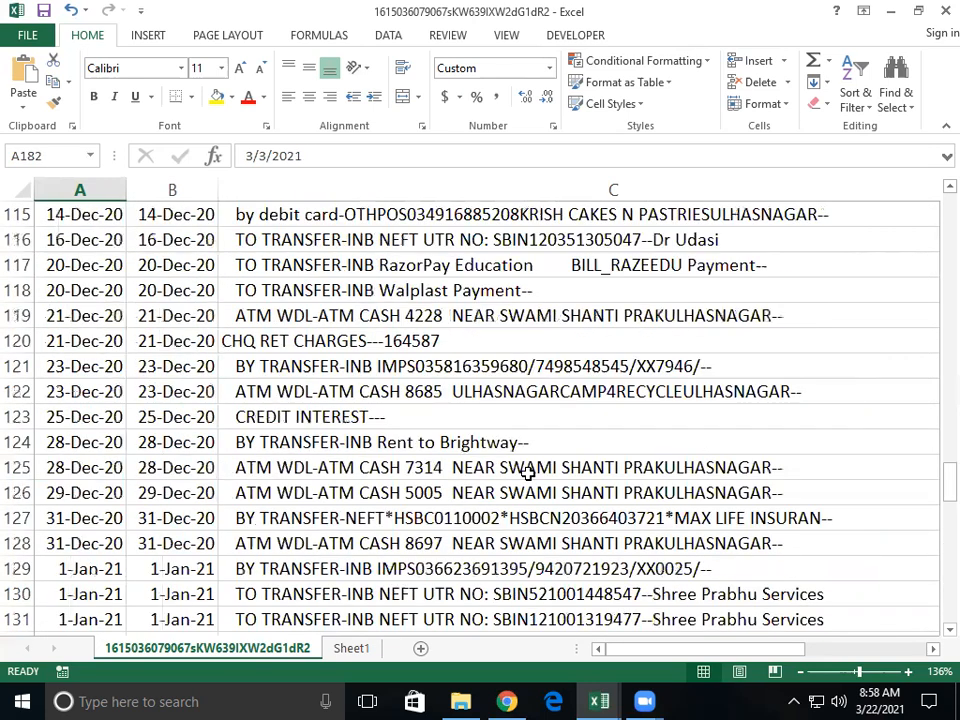
scroll(527, 472, "up", 2)
scroll(527, 472, "up", 4)
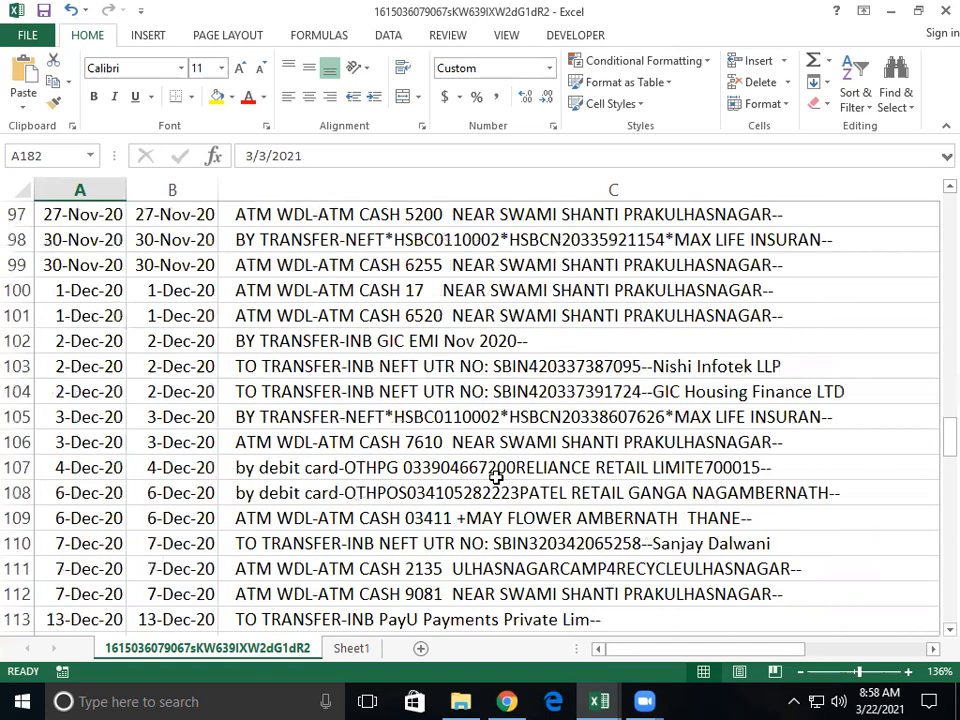
scroll(496, 478, "up", 1)
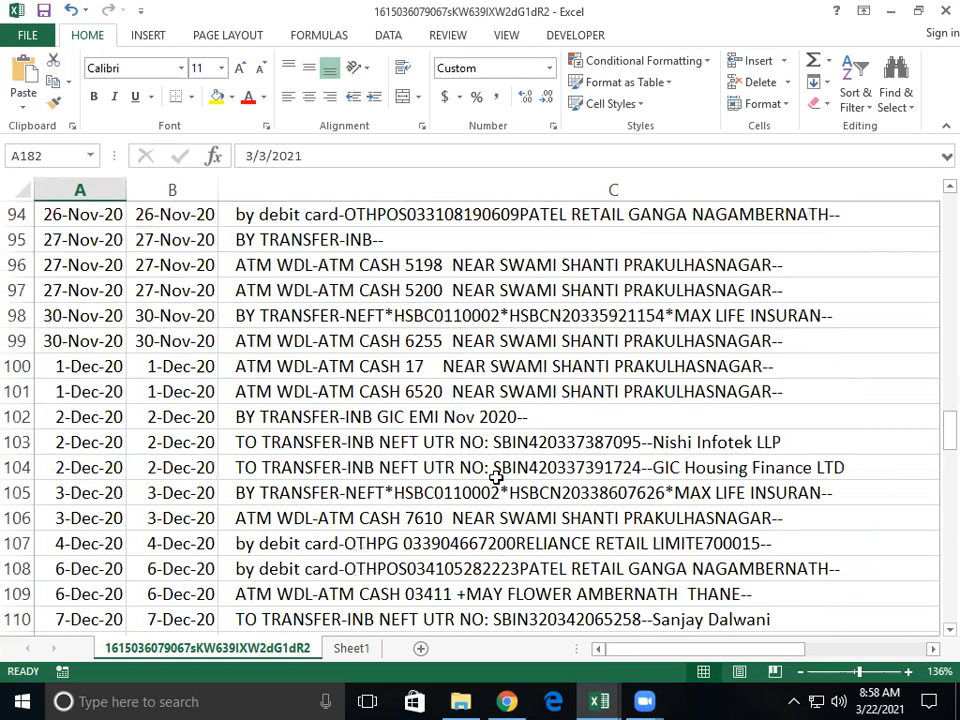
scroll(496, 478, "up", 4)
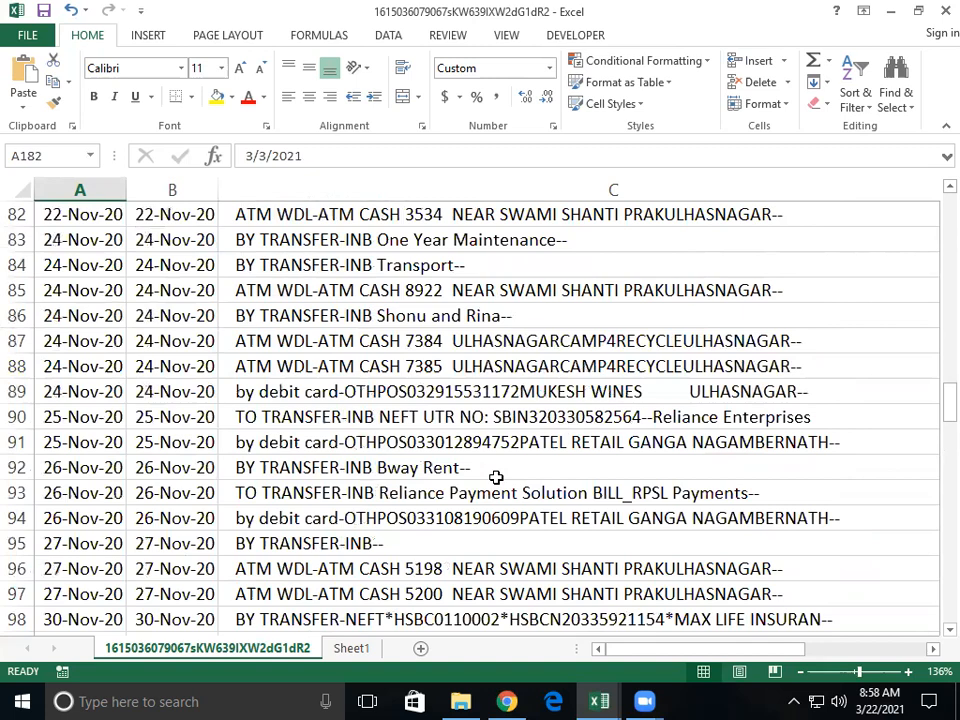
scroll(496, 478, "up", 5)
scroll(496, 478, "up", 4)
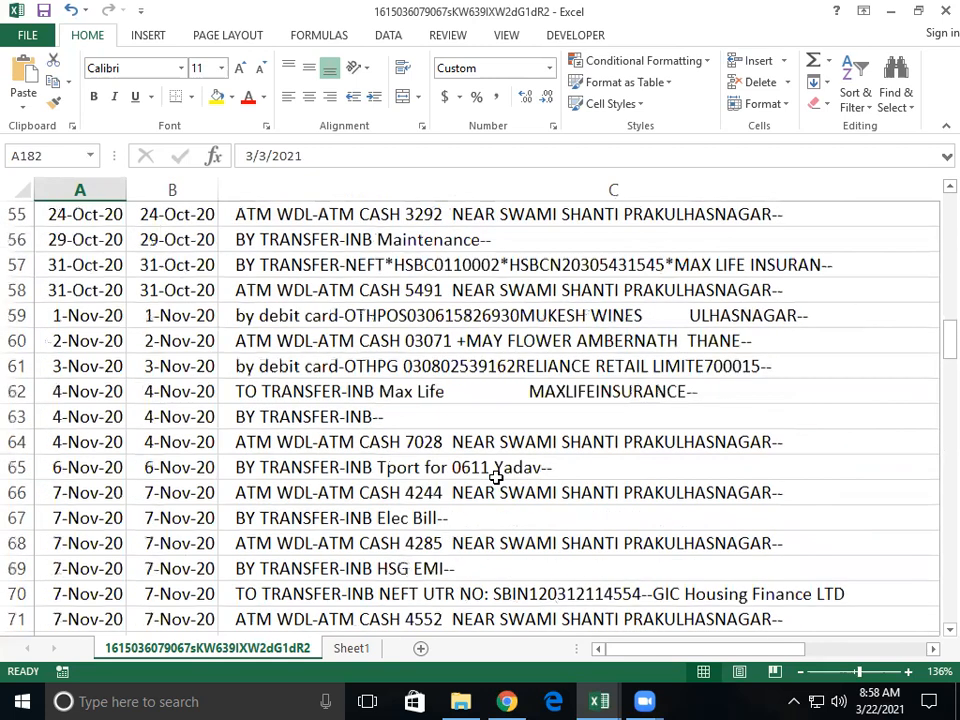
scroll(496, 478, "up", 2)
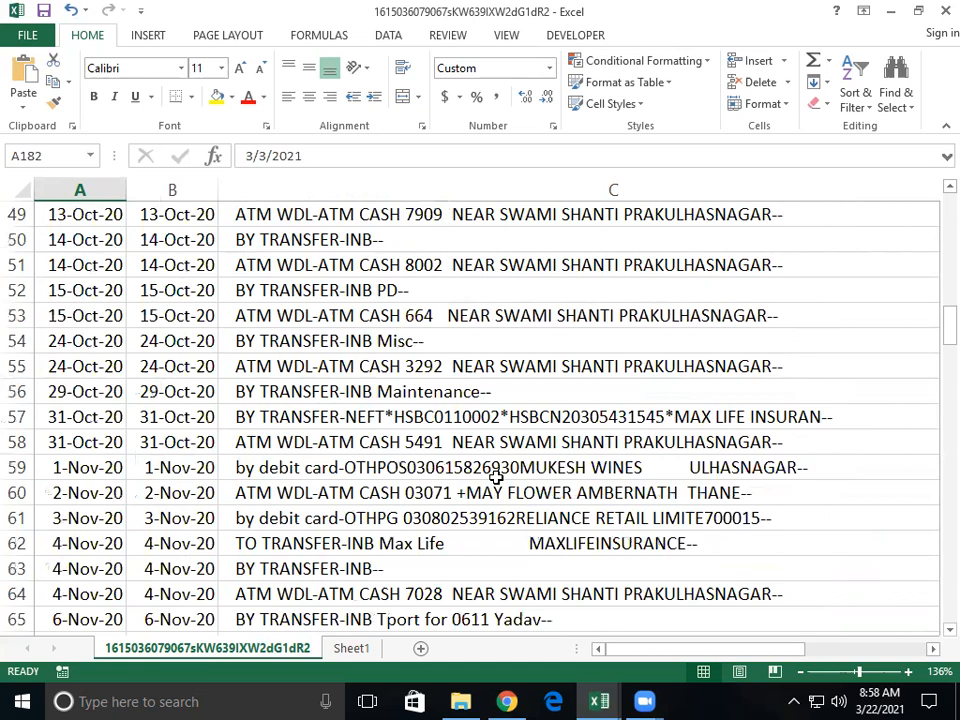
scroll(142, 376, "up", 3)
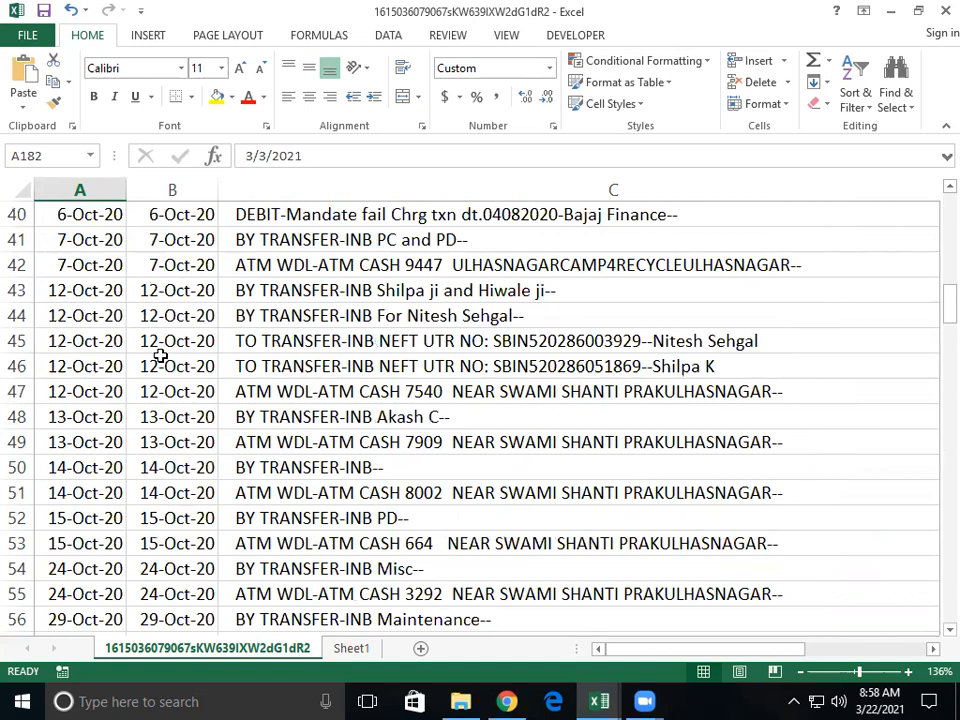
scroll(160, 356, "up", 1)
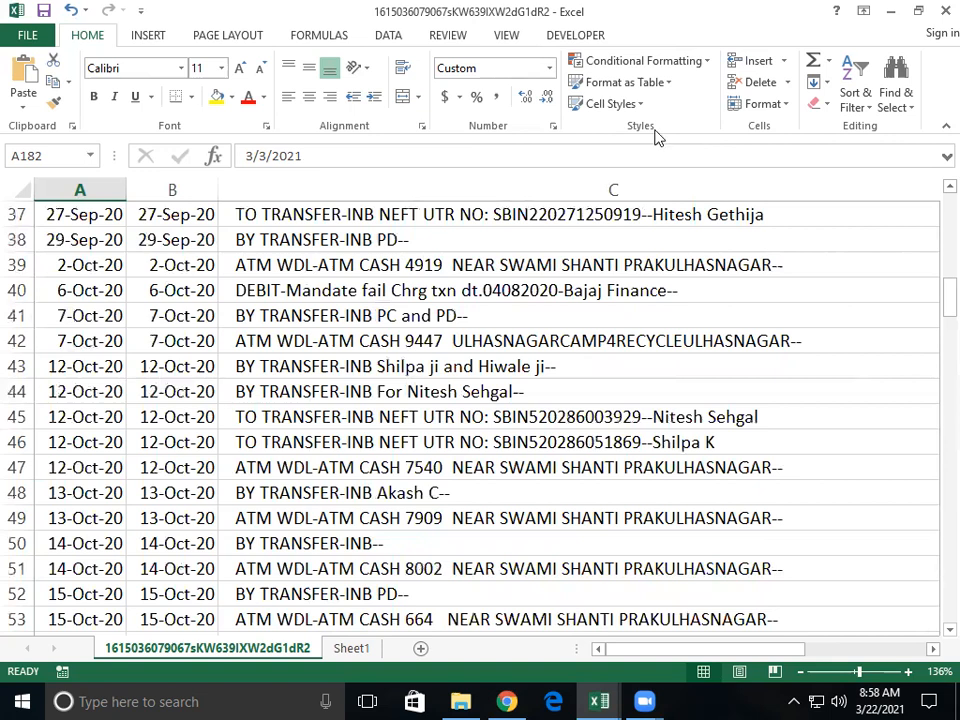
Add a Text That Contains rule for the payee's name using Light Red Fill with Dark Red Text.
left_click(665, 63)
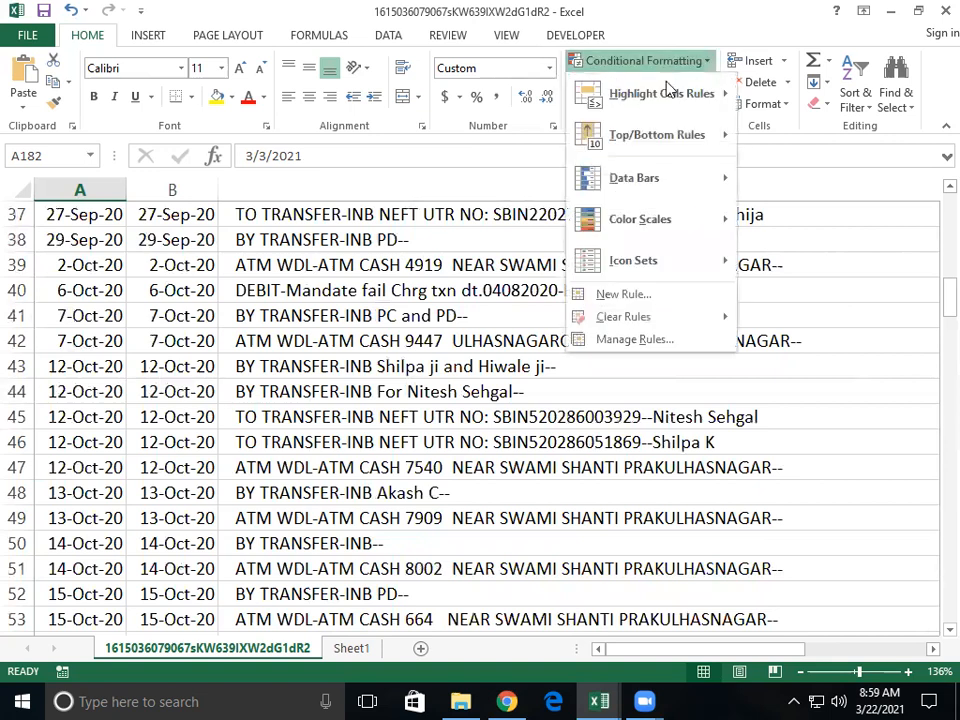
mouse_move(668, 97)
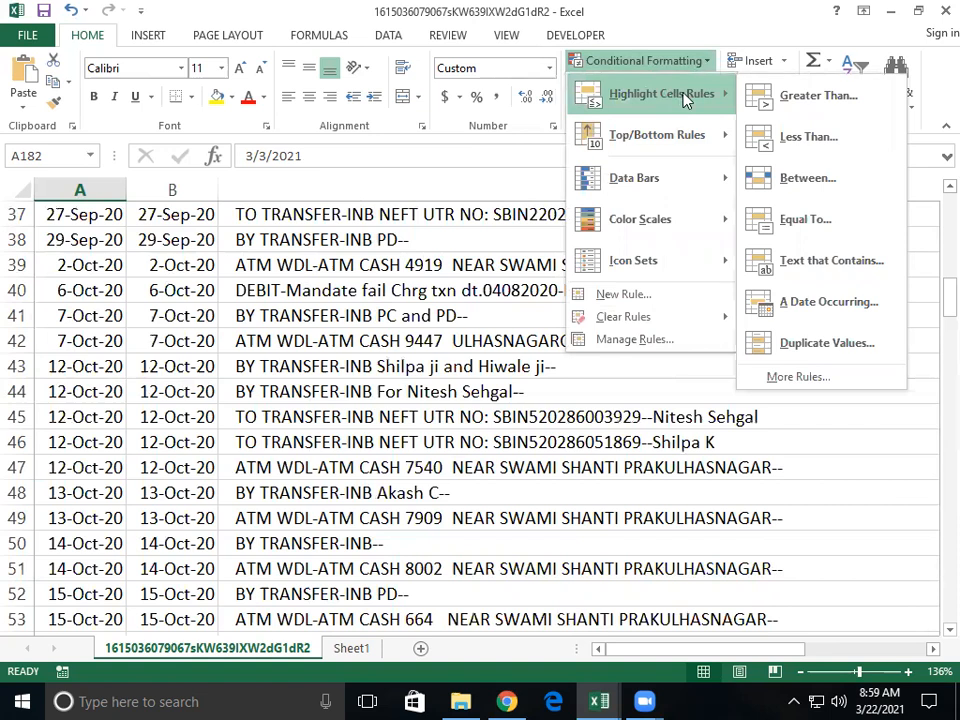
left_click(795, 264)
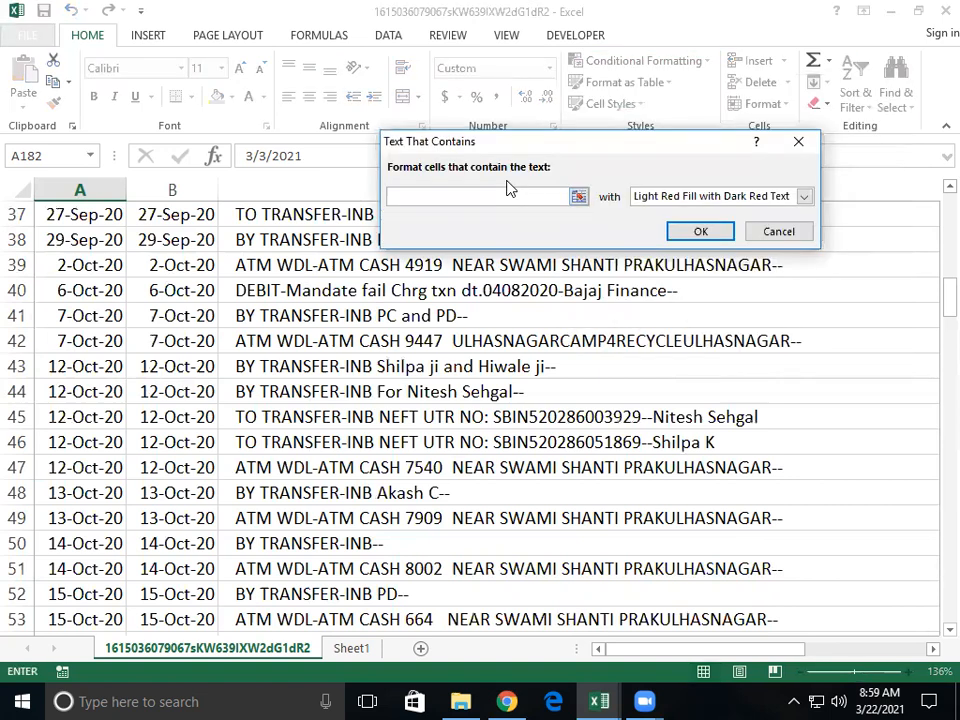
type("Shree Prabhjui")
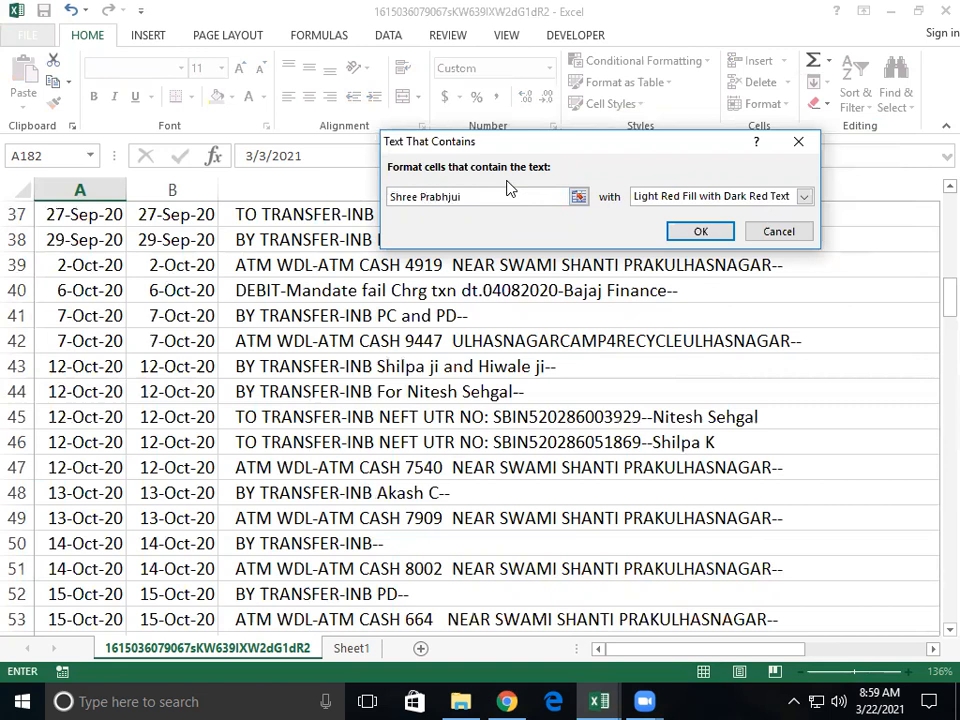
key("BackSpace")
key("BackSpace")
key("BackSpace")
type("u")
left_click(684, 199)
left_click(688, 213)
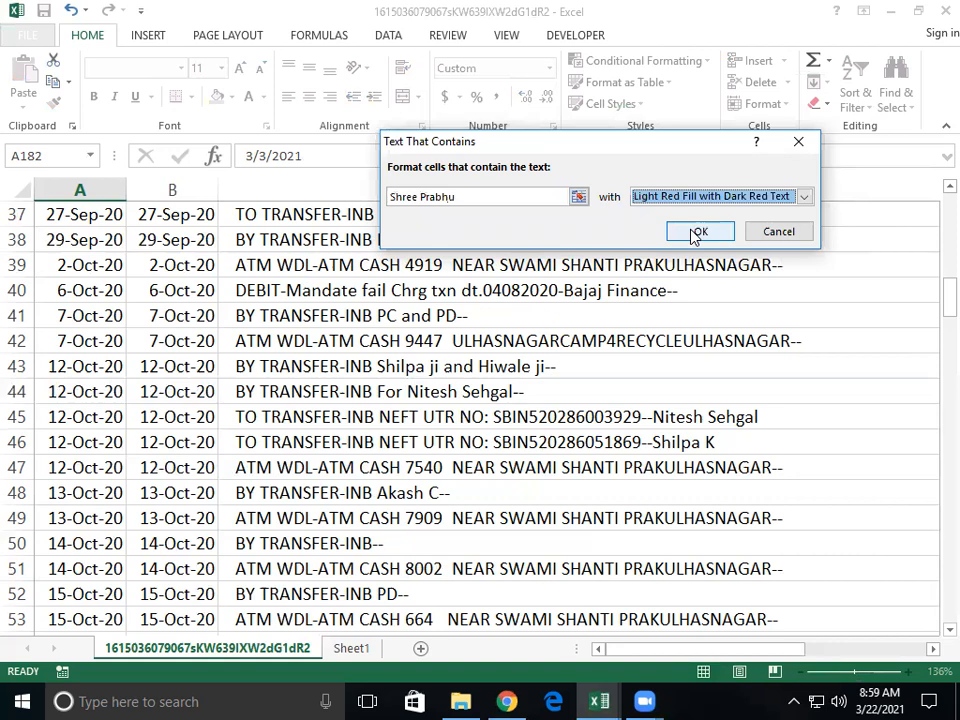
left_click(696, 232)
Select A21:C182, covering the transaction date, value date and description columns.
scroll(318, 422, "up", 12)
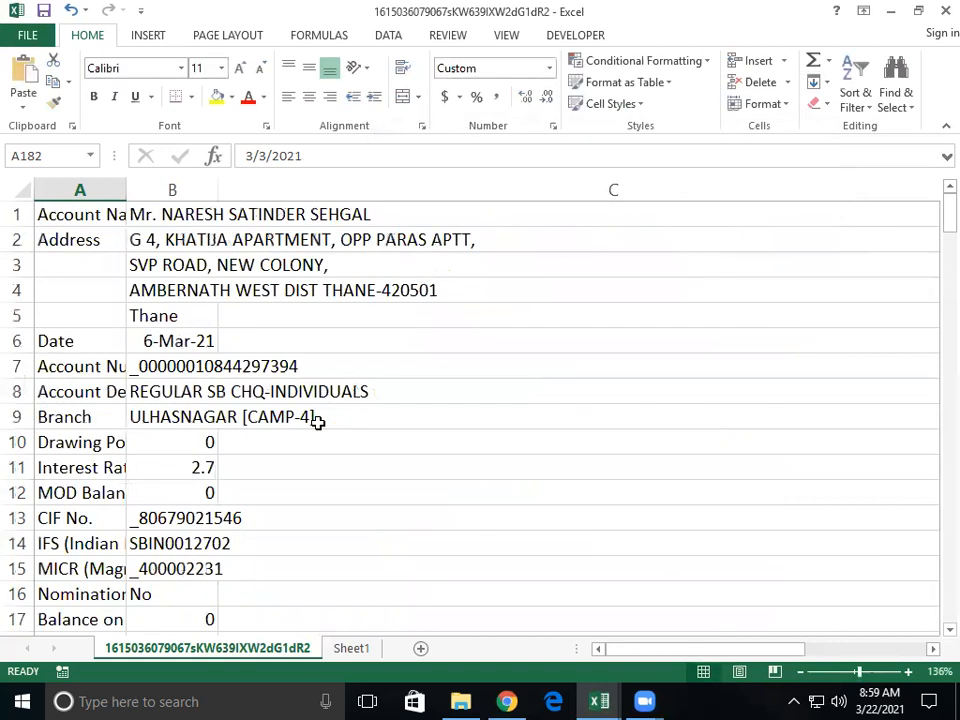
scroll(318, 422, "down", 10)
scroll(316, 422, "down", 17)
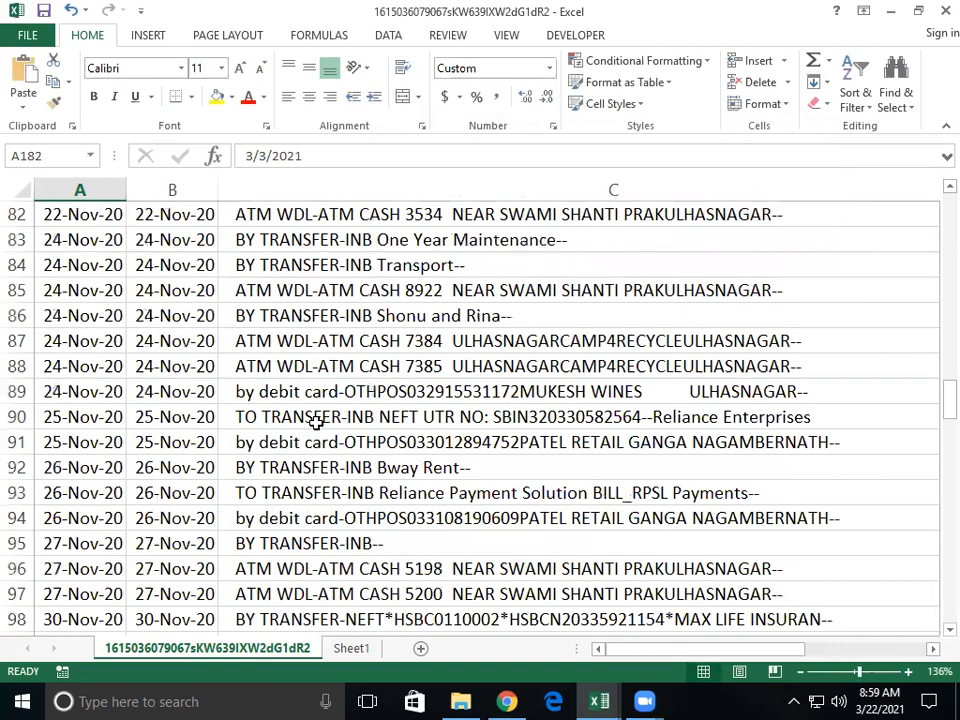
scroll(316, 422, "up", 17)
scroll(316, 422, "up", 7)
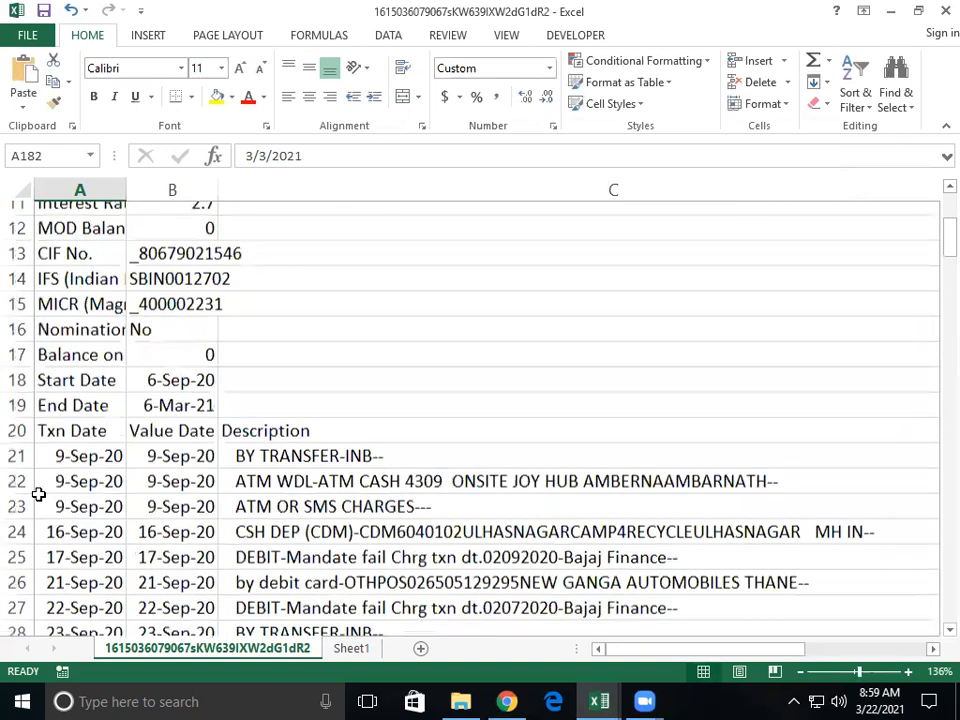
left_click_drag(80, 492, 514, 544)
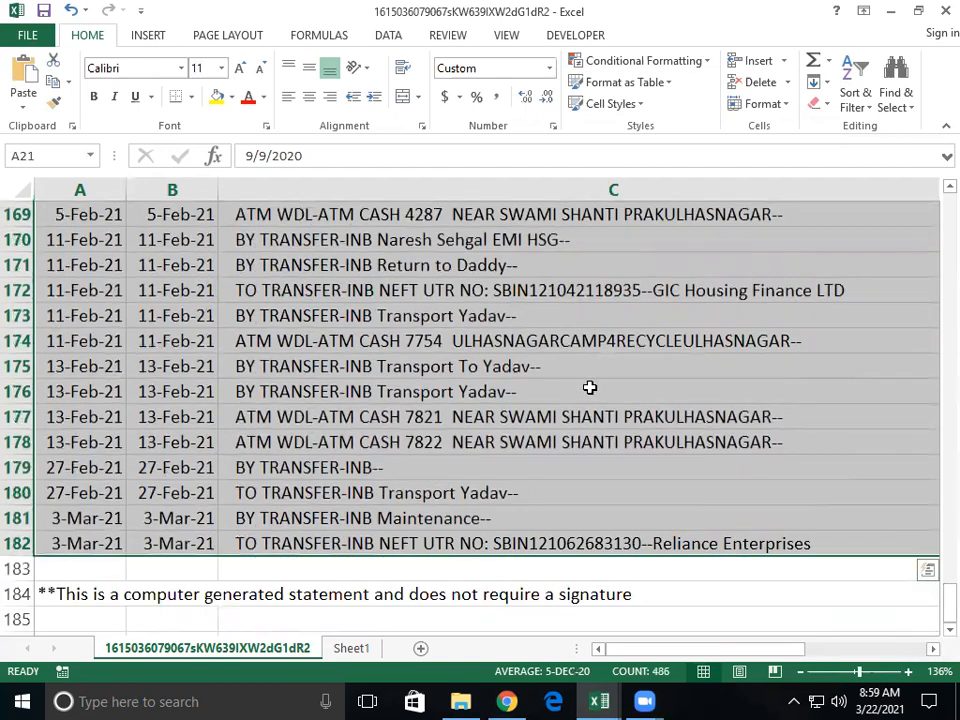
scroll(595, 372, "up", 20)
scroll(595, 372, "up", 20)
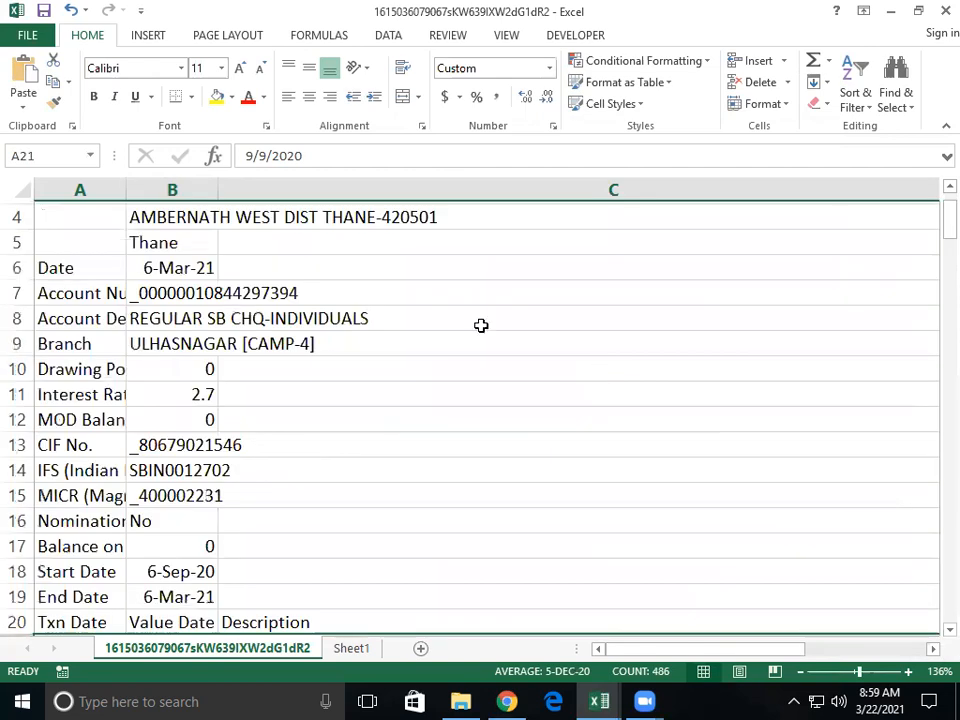
scroll(312, 424, "up", 1)
scroll(312, 424, "down", 7)
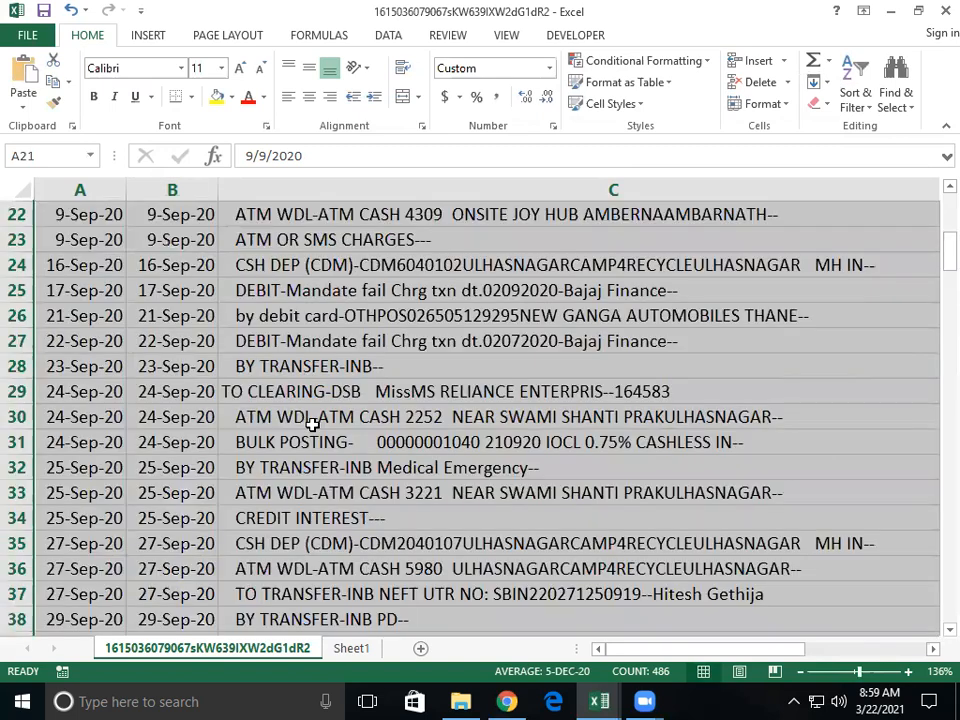
scroll(312, 424, "up", 2)
scroll(525, 380, "down", 2)
Apply a Text That Contains rule for the payee's name to A21:C182 with the light red style.
left_click(637, 62)
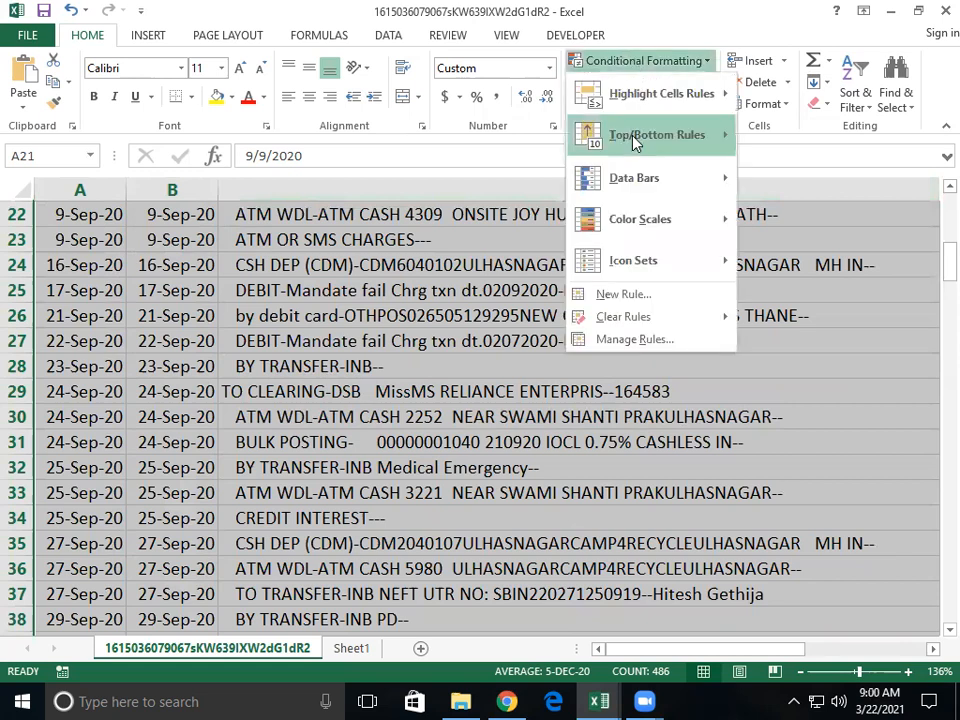
mouse_move(637, 94)
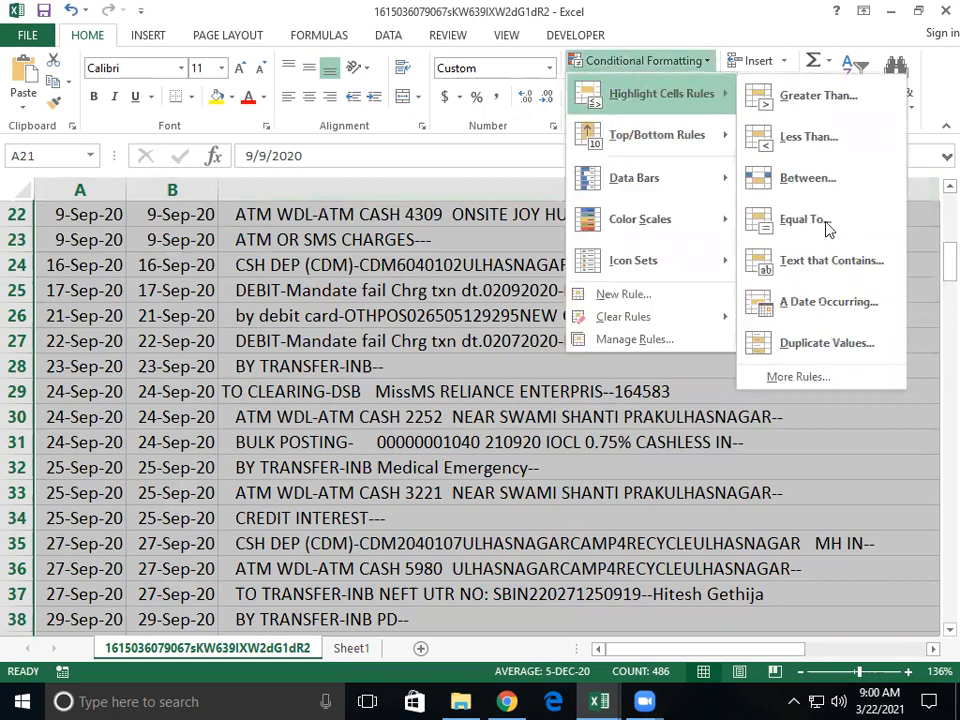
left_click(821, 251)
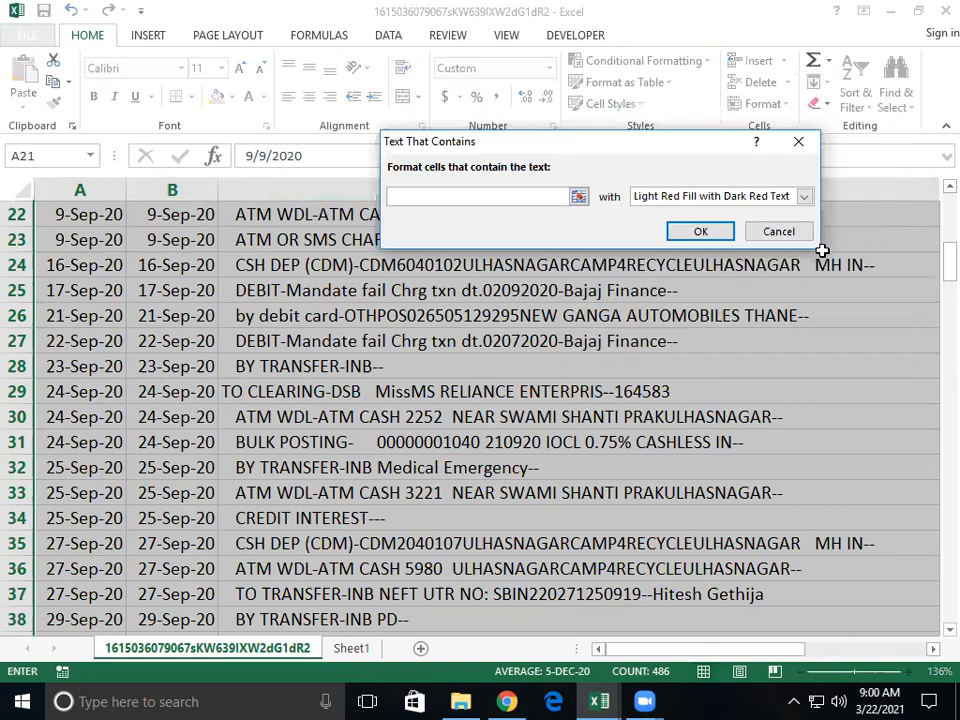
type("Shree Prabhu")
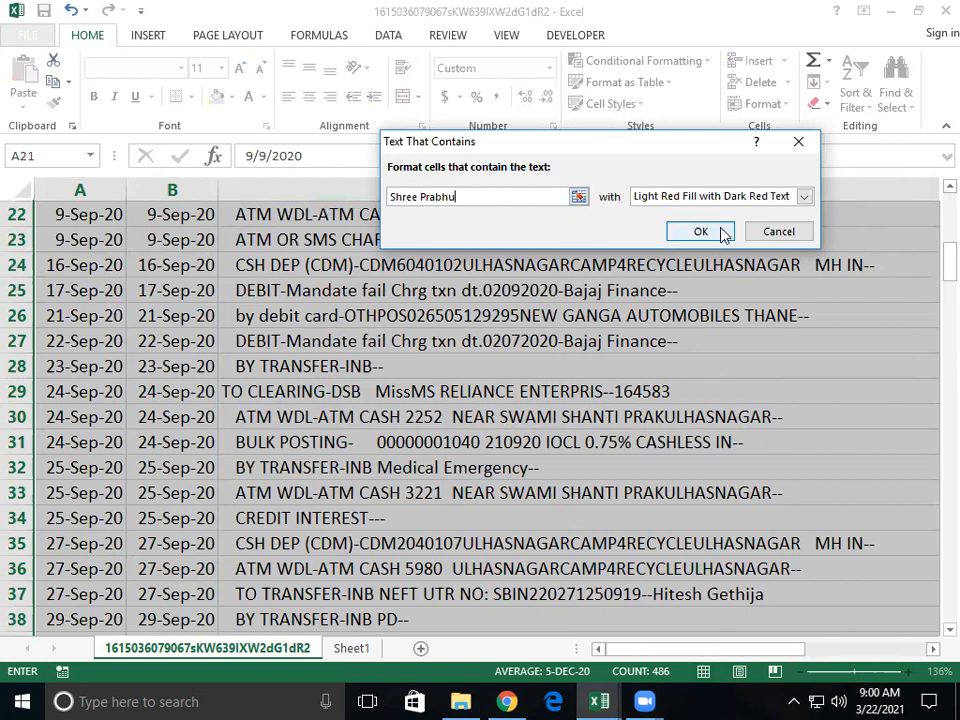
key("Return")
left_click(511, 413)
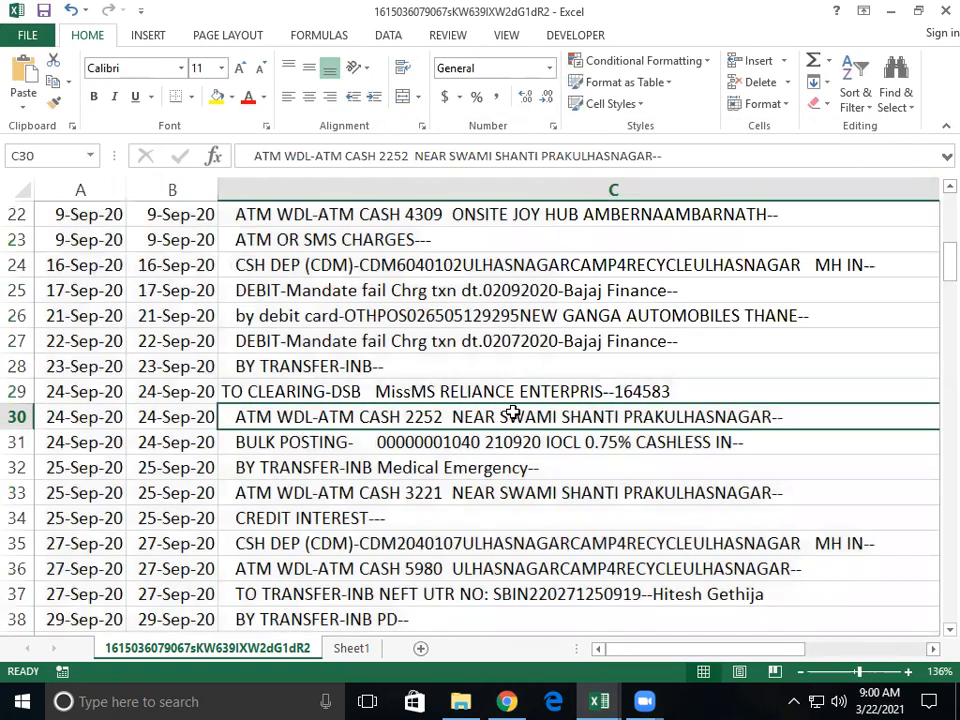
scroll(511, 413, "down", 1)
scroll(511, 413, "down", 4)
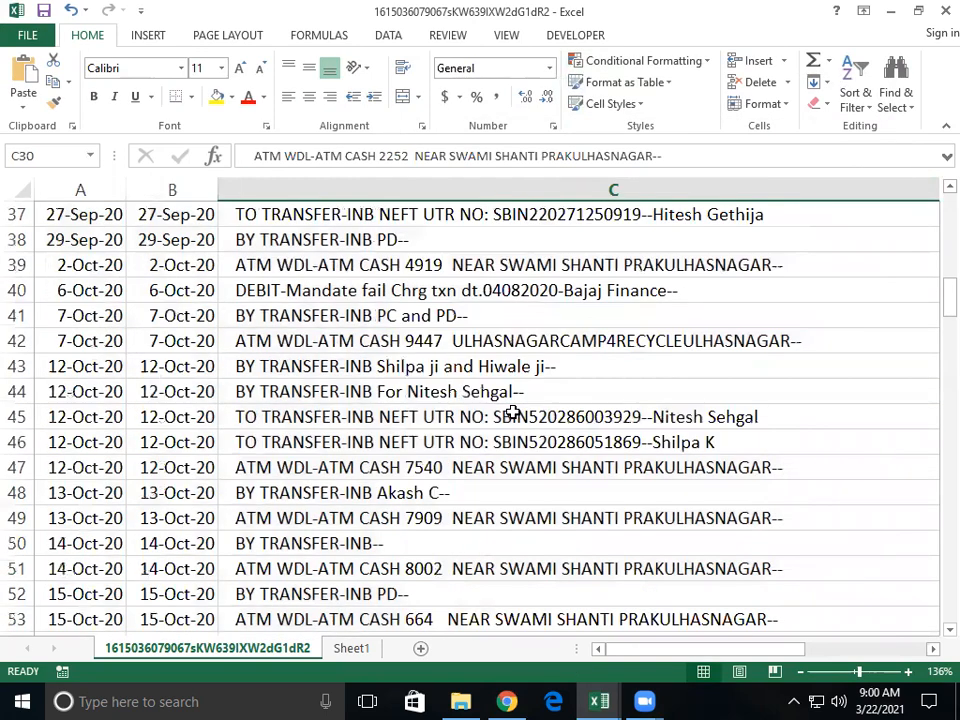
scroll(511, 413, "down", 4)
scroll(512, 407, "down", 4)
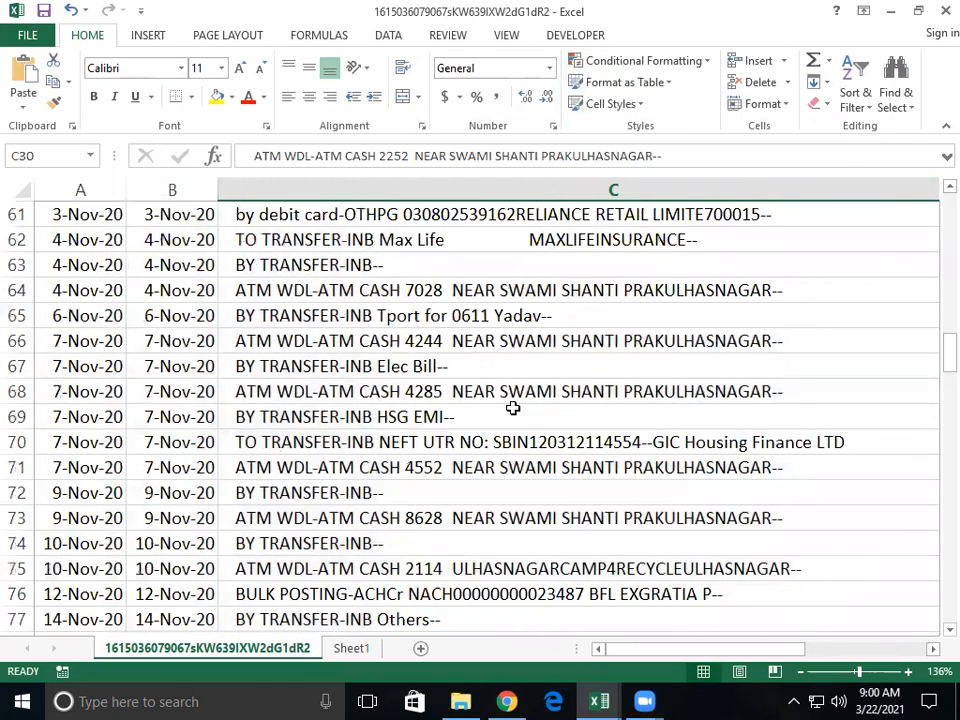
scroll(514, 406, "down", 8)
scroll(514, 406, "down", 7)
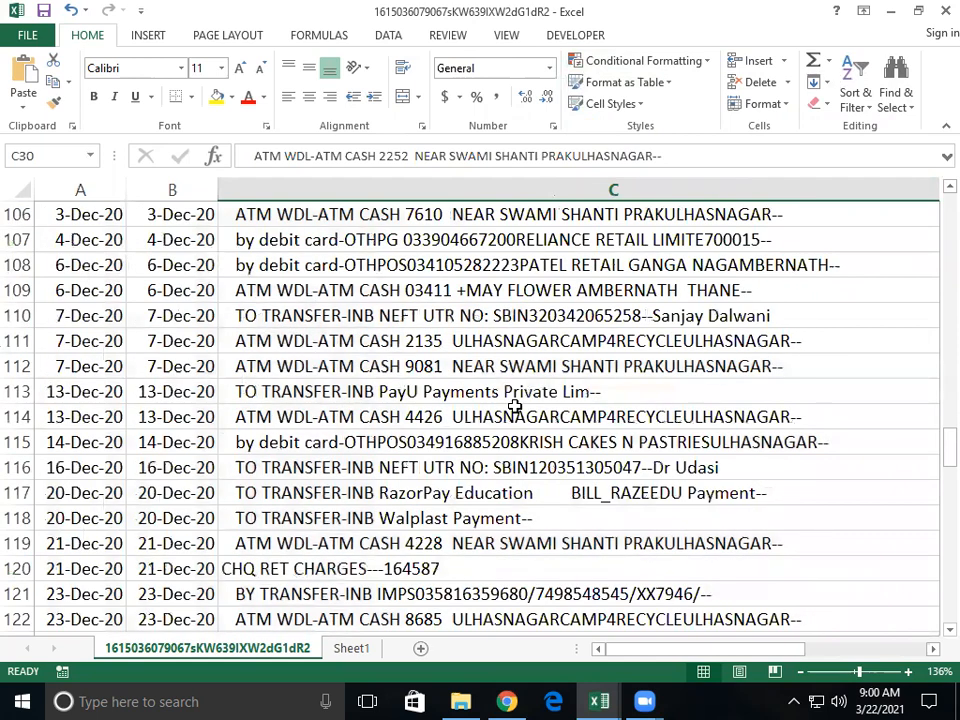
scroll(514, 406, "down", 6)
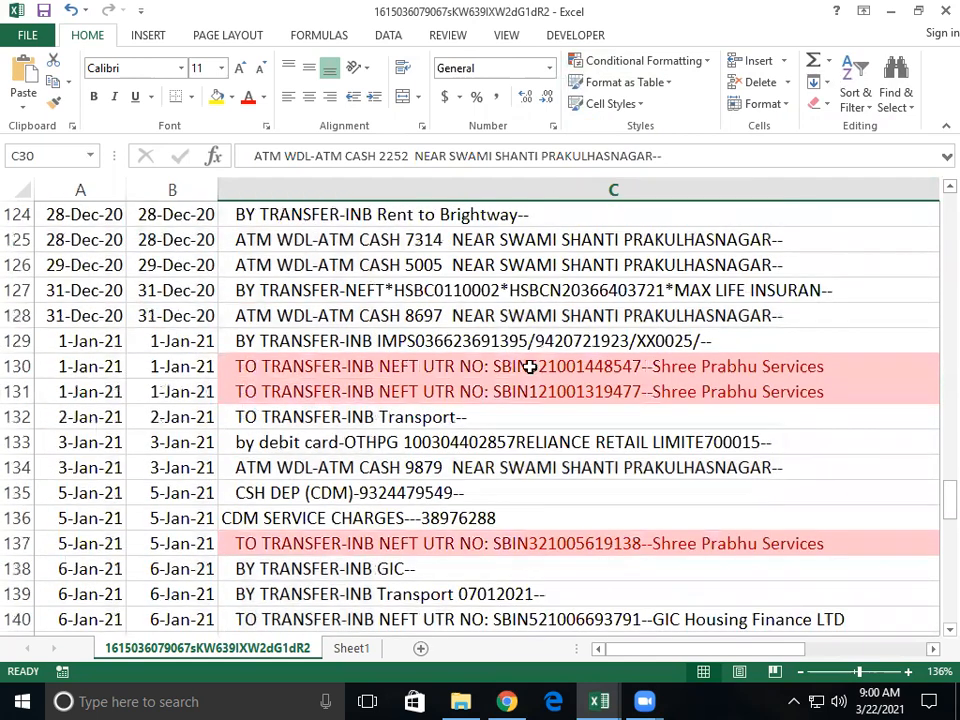
left_click(530, 367)
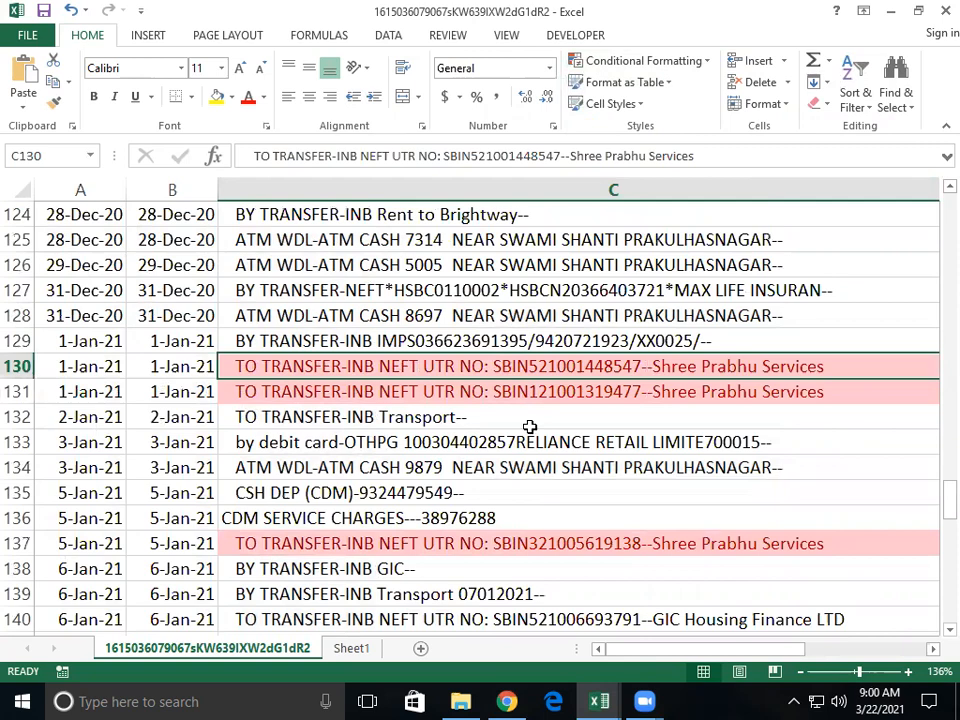
left_click(535, 391)
scroll(536, 389, "down", 2)
left_click(536, 389)
scroll(536, 388, "down", 2)
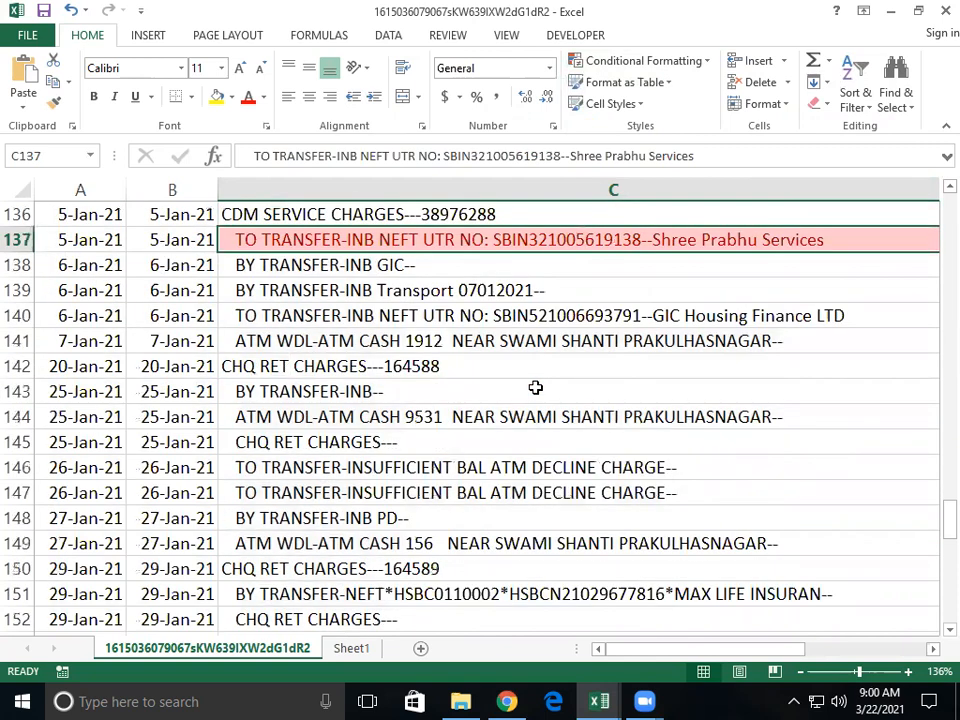
scroll(550, 360, "down", 4)
scroll(559, 334, "down", 4)
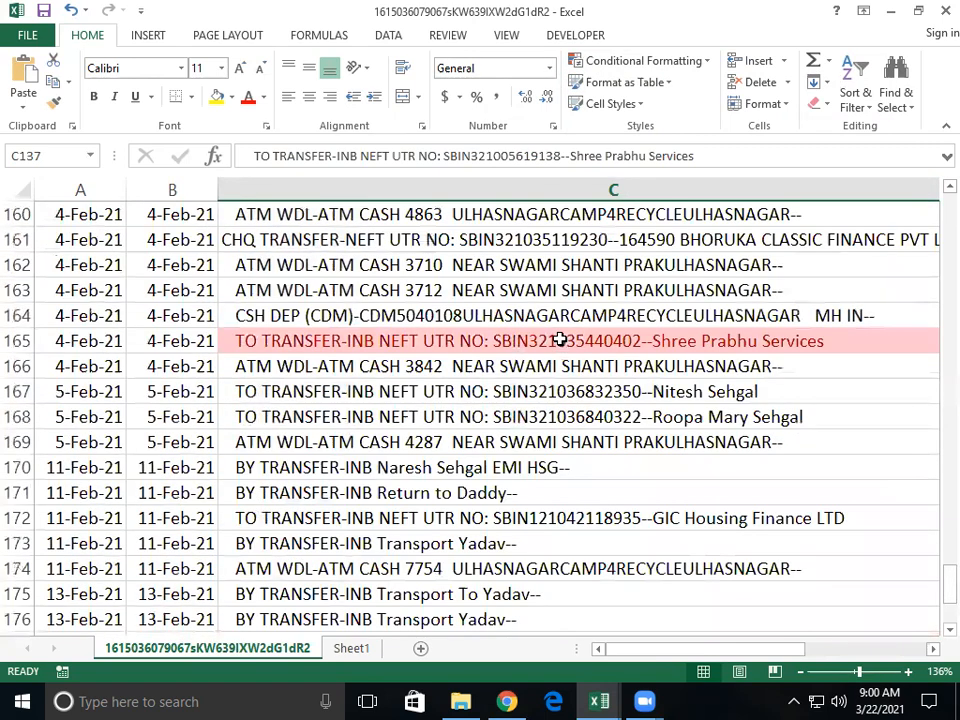
left_click(559, 341)
scroll(559, 341, "down", 3)
scroll(559, 341, "up", 2)
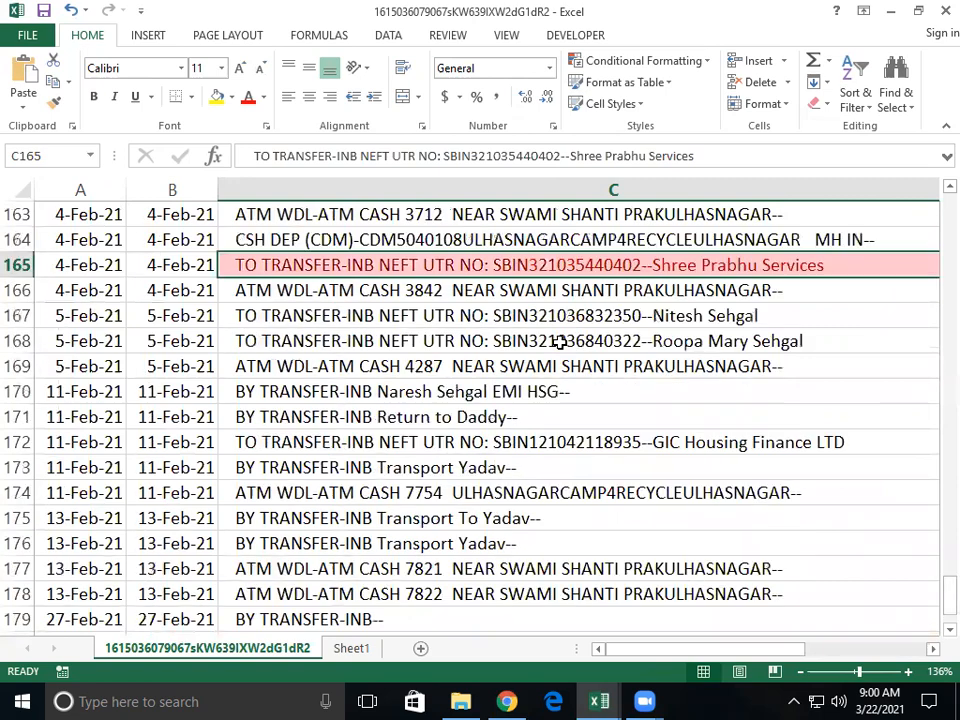
scroll(559, 341, "up", 8)
scroll(559, 341, "up", 3)
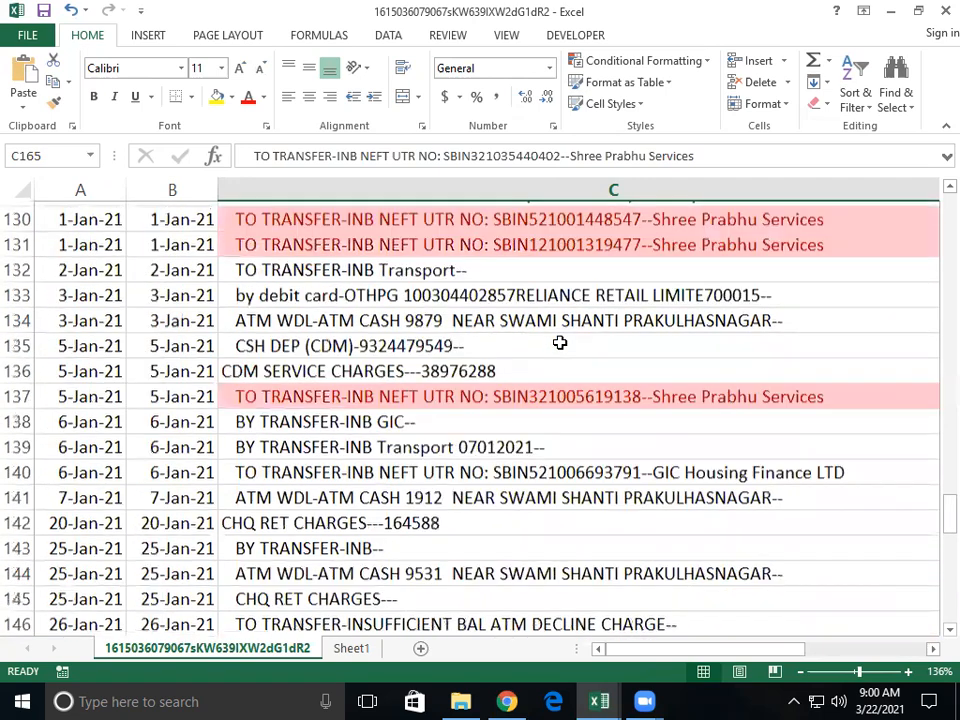
scroll(561, 339, "up", 20)
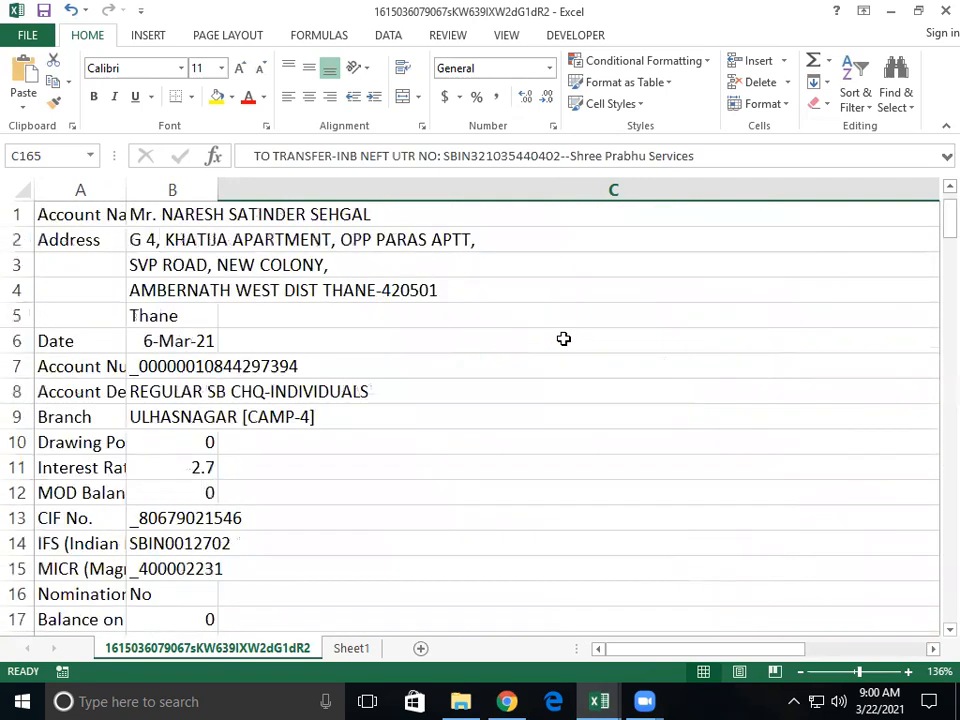
scroll(565, 335, "down", 13)
scroll(566, 336, "down", 17)
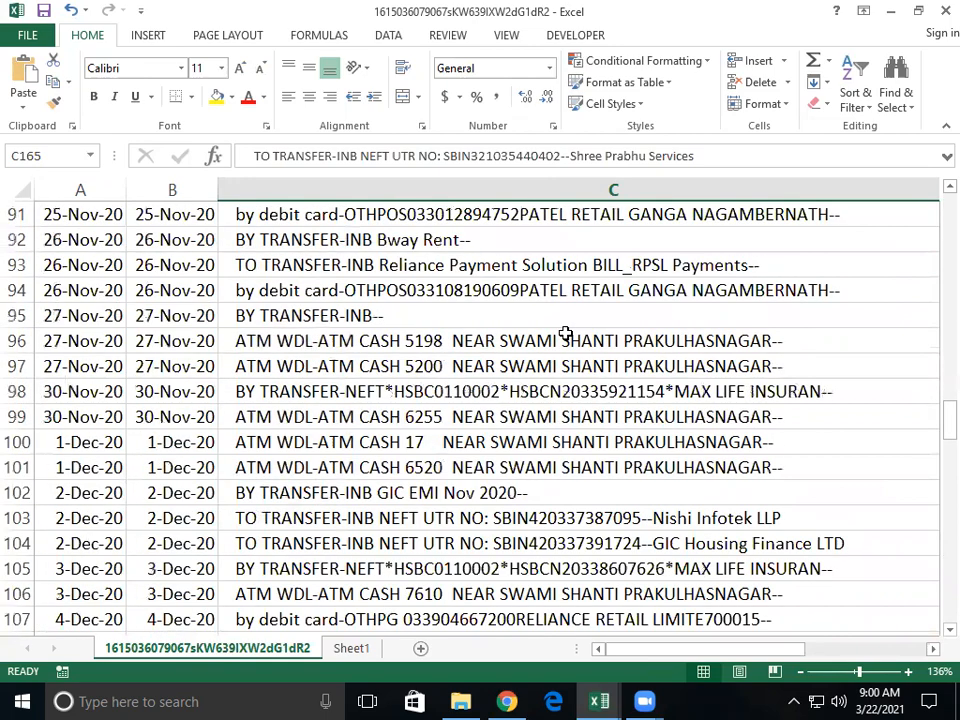
scroll(565, 333, "down", 9)
scroll(14, 366, "down", 2)
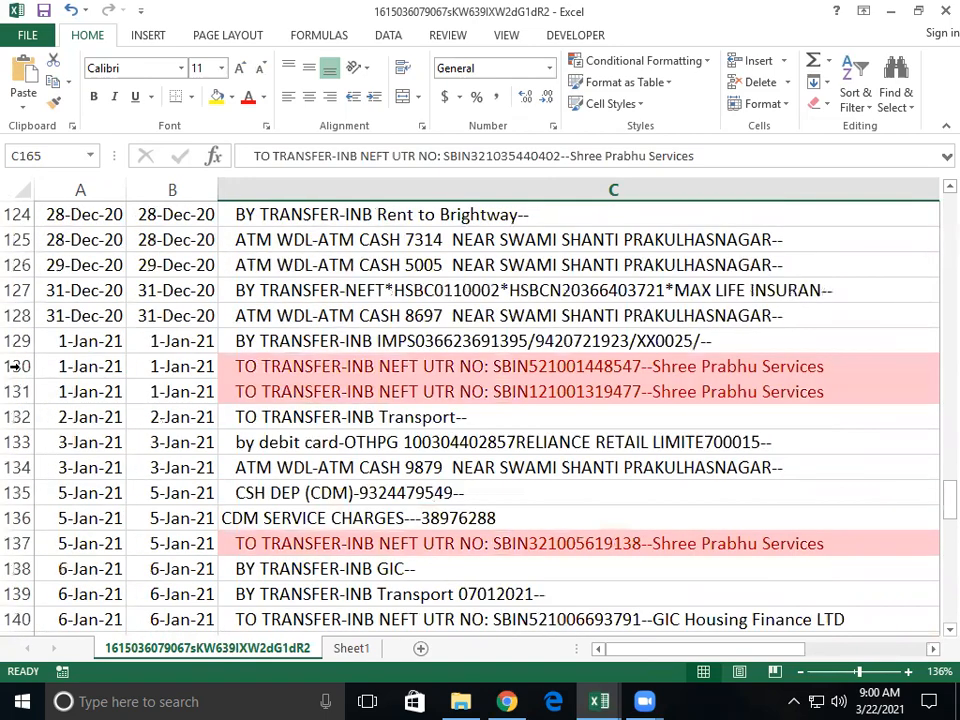
Select rows 130, 131, 137 and 165 together and copy them.
left_click(16, 366)
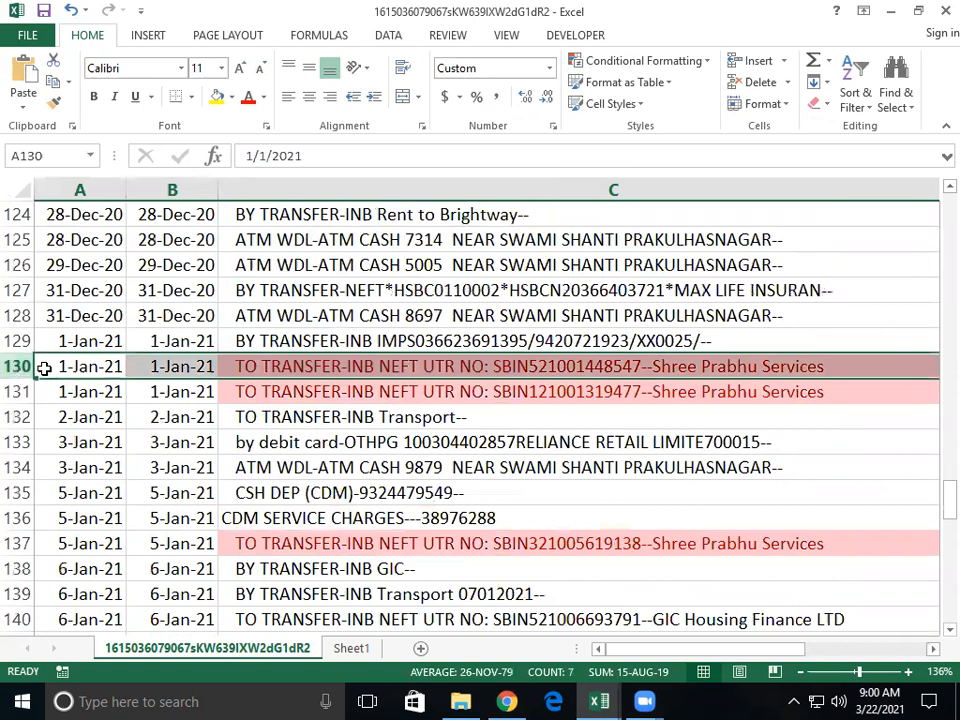
scroll(14, 240, "down", 2)
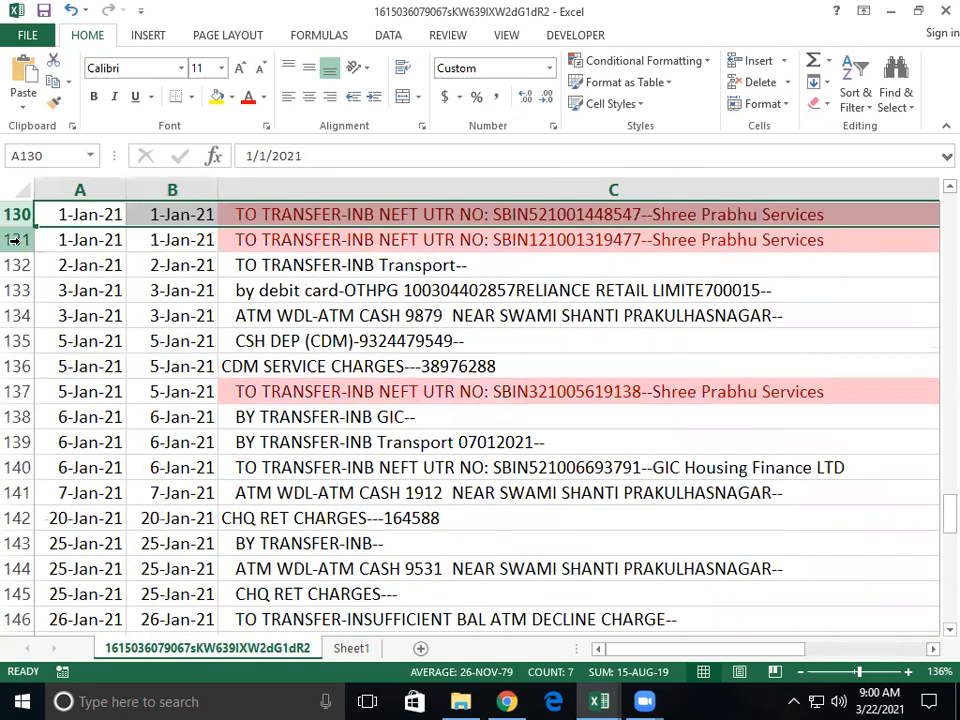
left_click(14, 240, "ctrl")
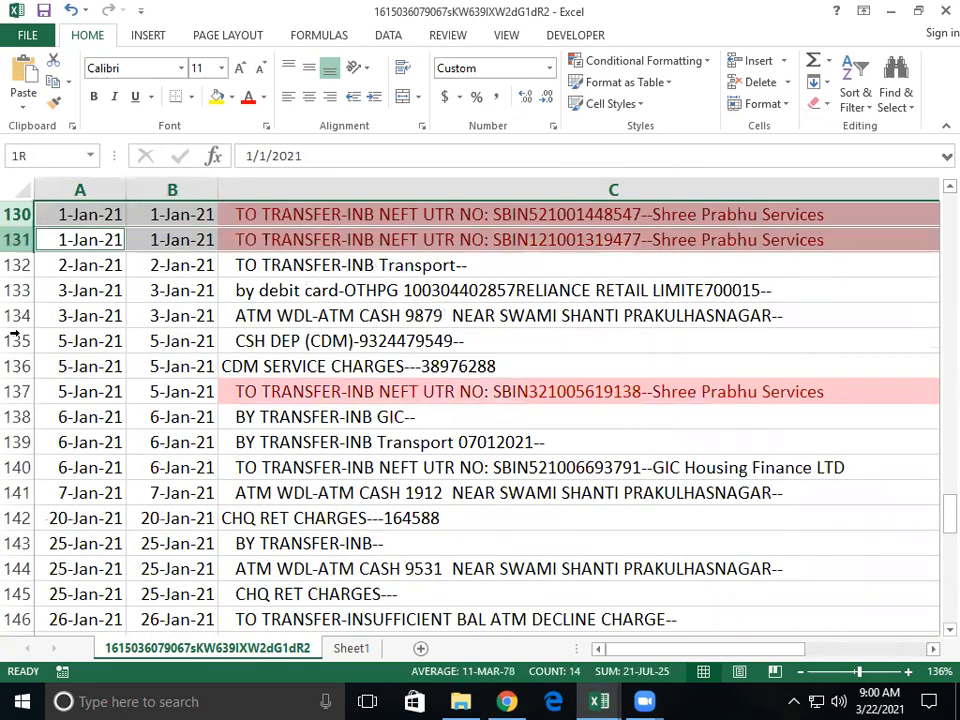
left_click(14, 391, "ctrl")
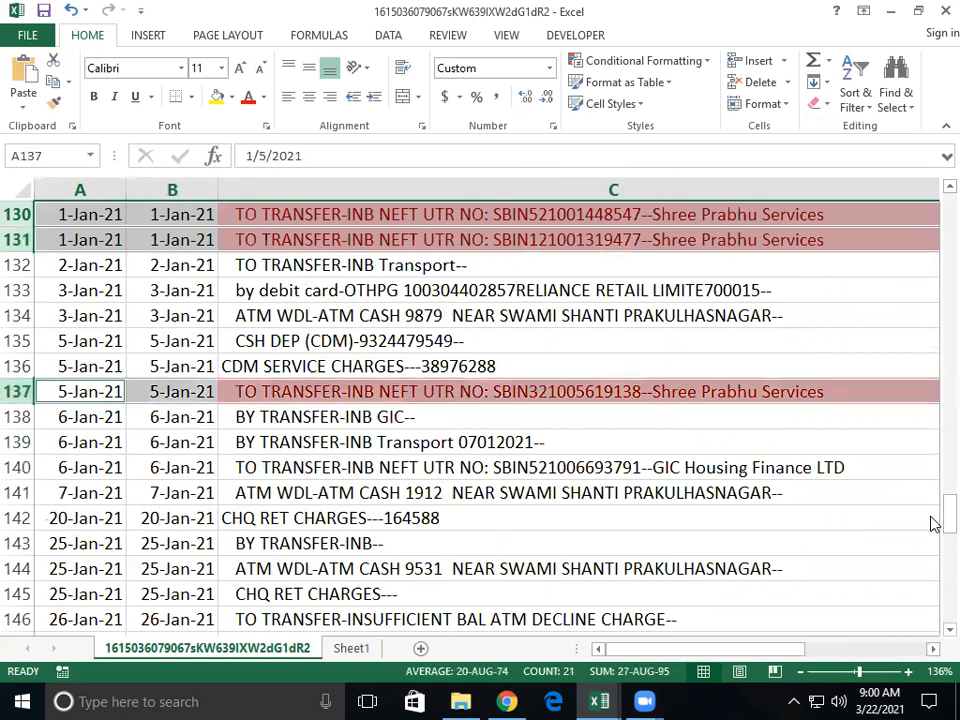
left_click_drag(930, 535, 940, 580)
left_click(14, 446, "ctrl")
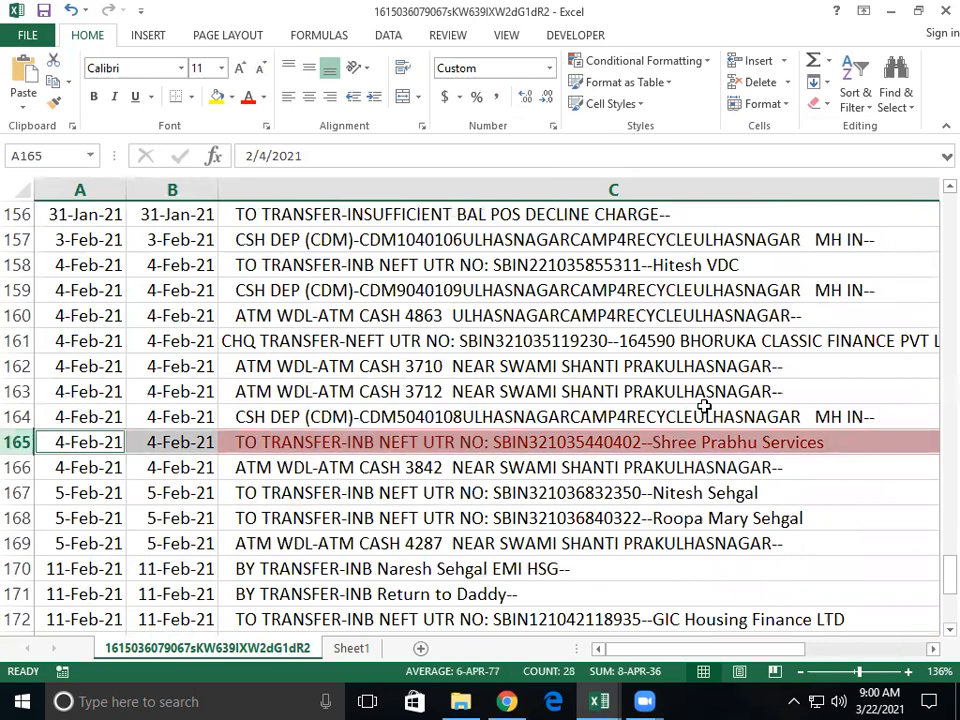
key("ctrl+c")
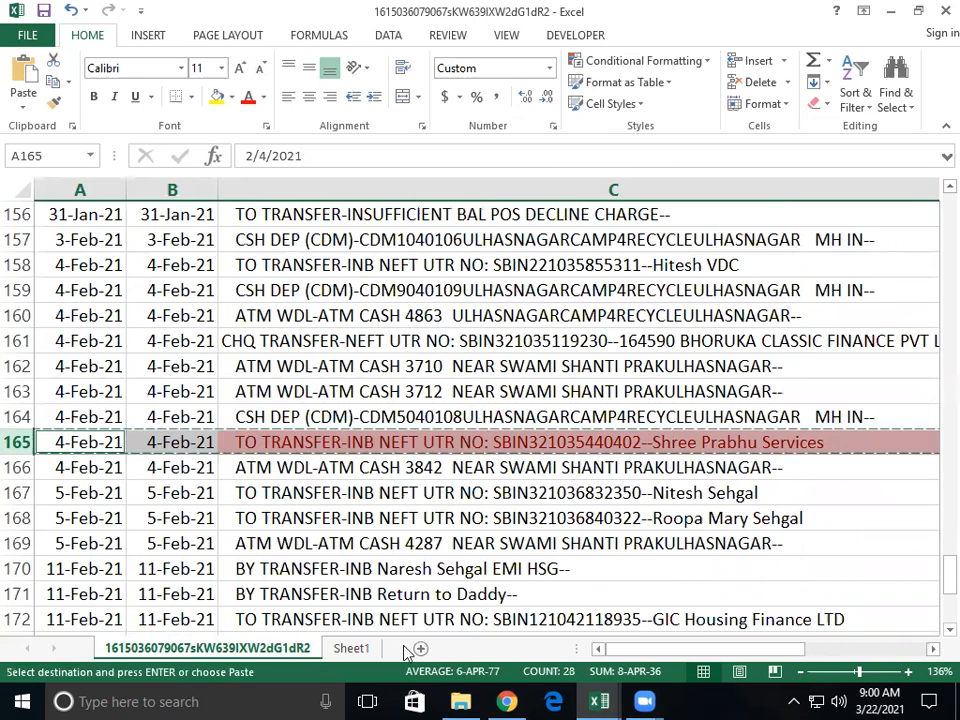
Paste the copied rows into Sheet1 starting at cell A7.
left_click(353, 648)
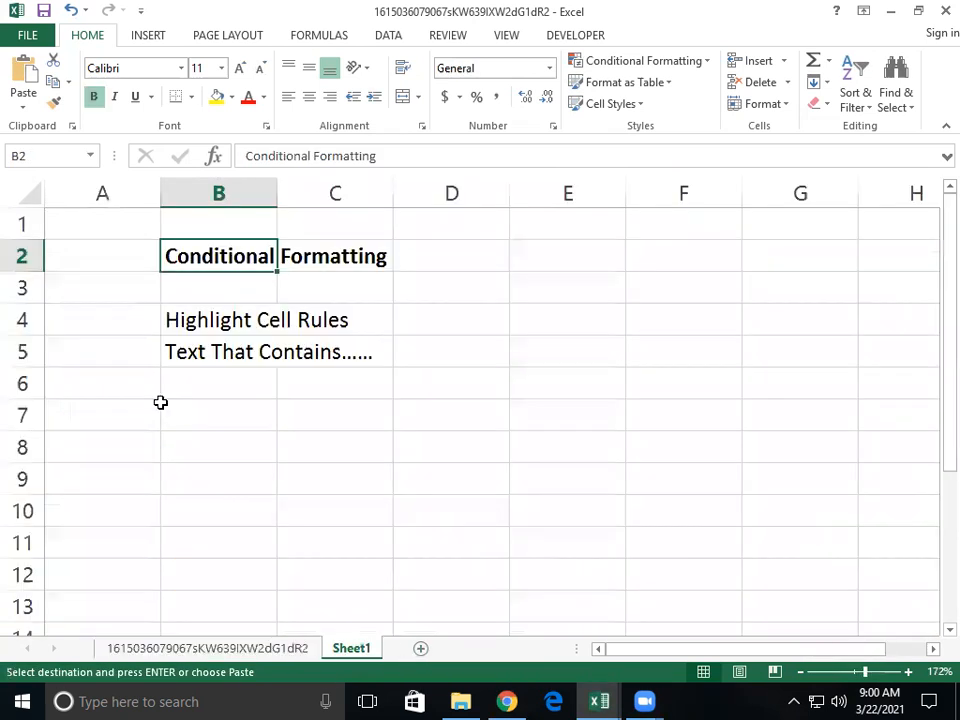
left_click(114, 421)
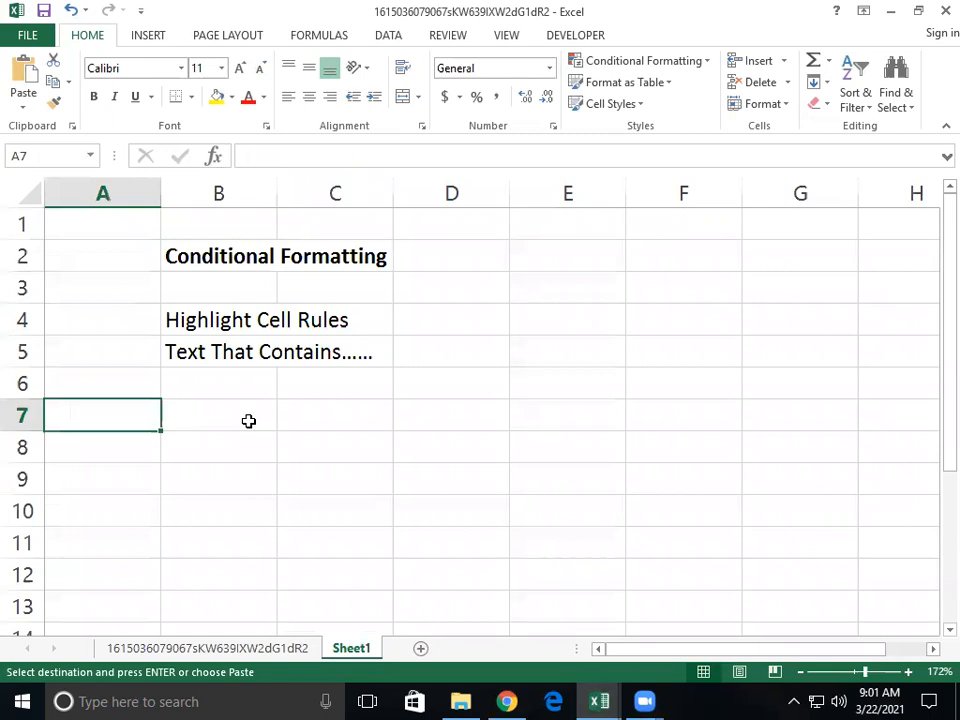
key("ctrl+v")
AutoFit column C on Sheet1 to show the full pasted descriptions.
left_click(335, 606)
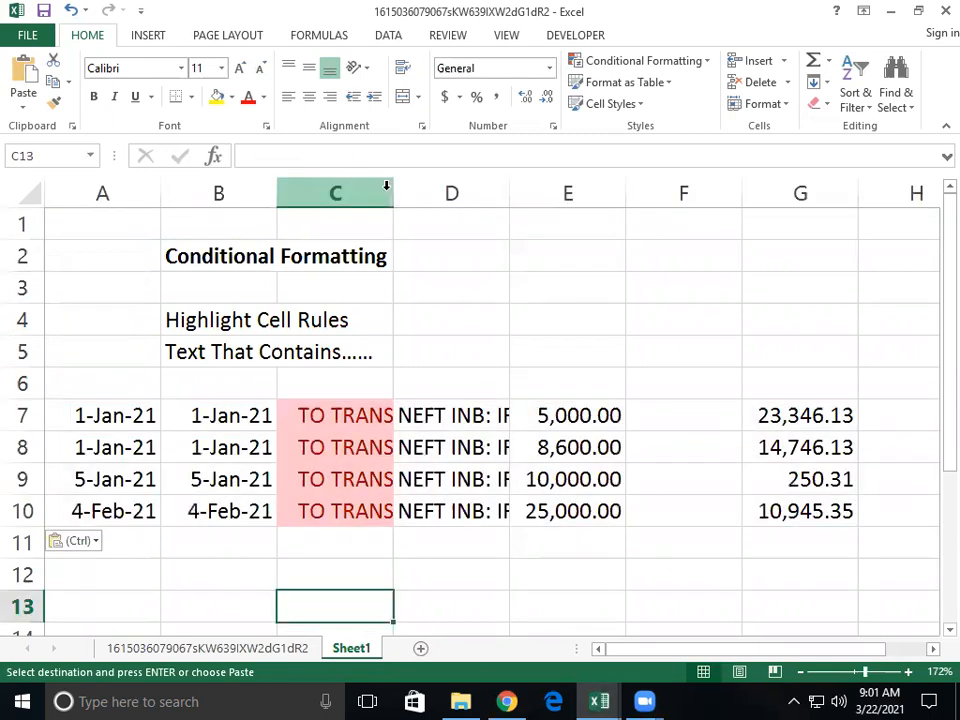
double_click(393, 193)
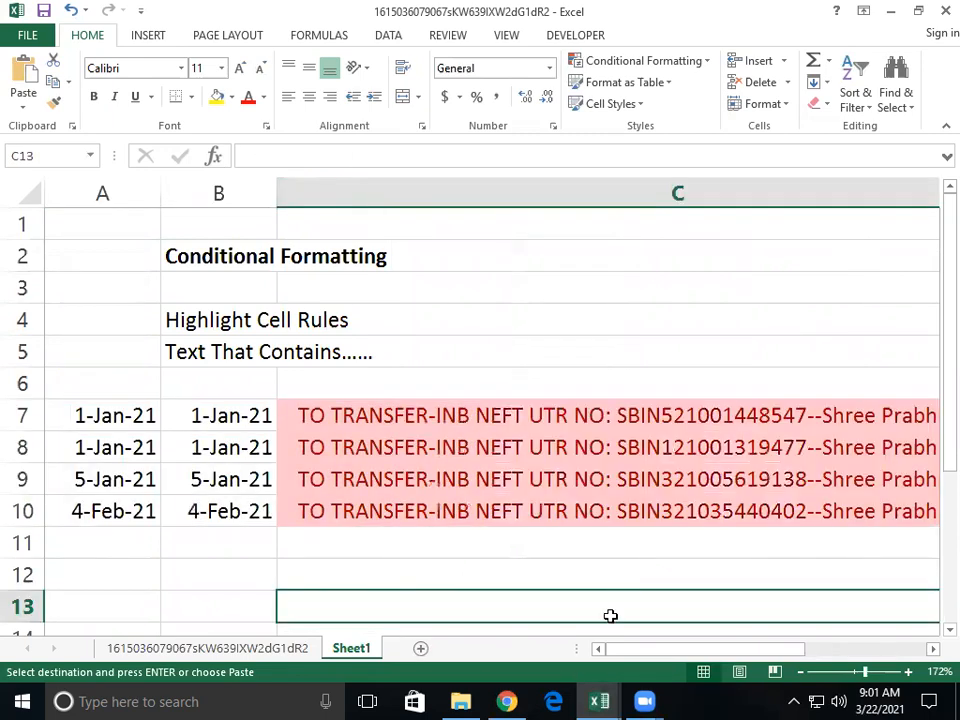
left_click_drag(697, 659, 739, 664)
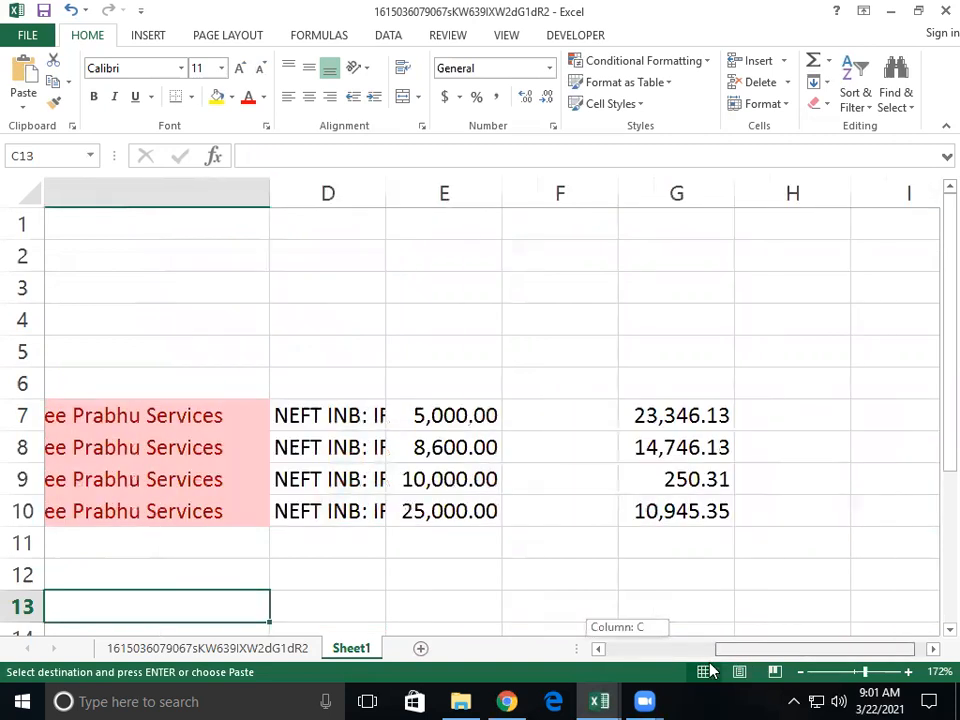
left_click_drag(662, 661, 630, 646)
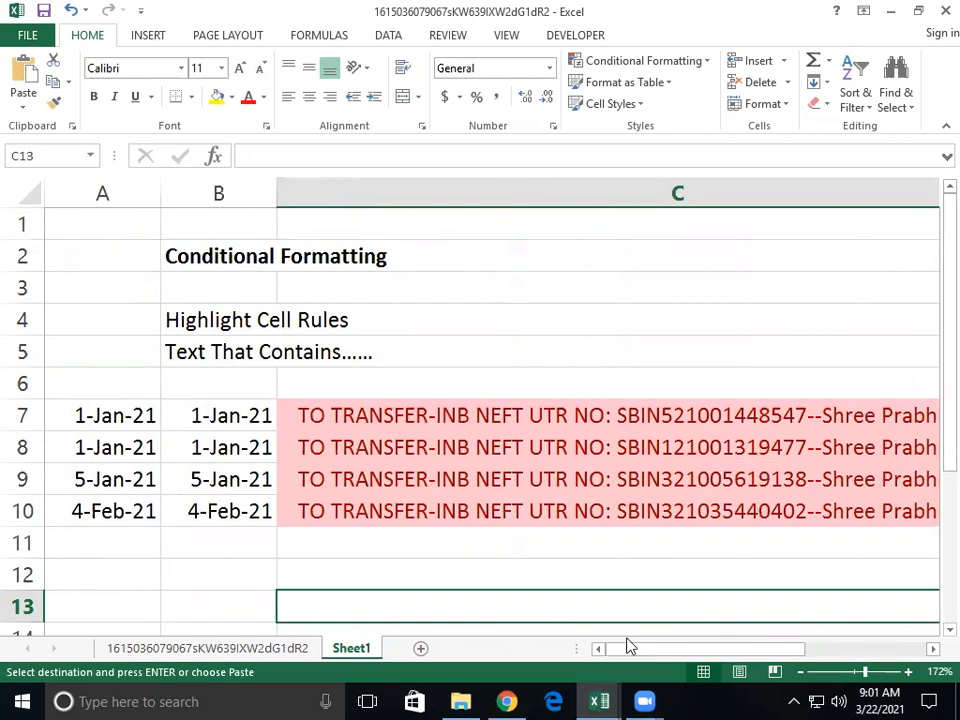
Dismiss the Highlight Cells Rules menu unchanged and return to the bank statement sheet.
left_click(657, 64)
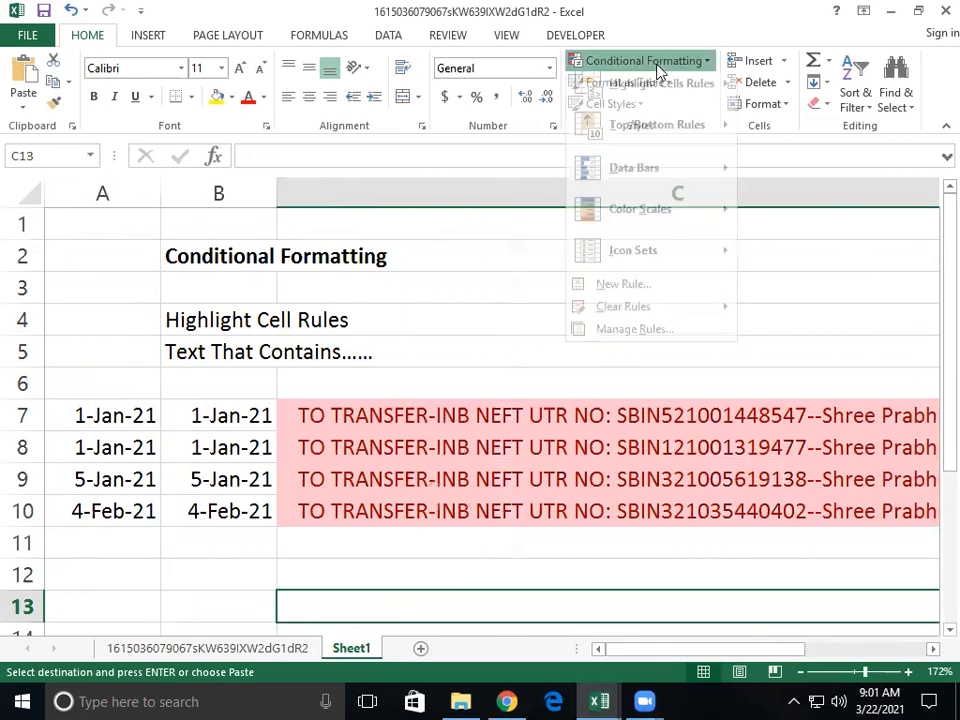
mouse_move(655, 100)
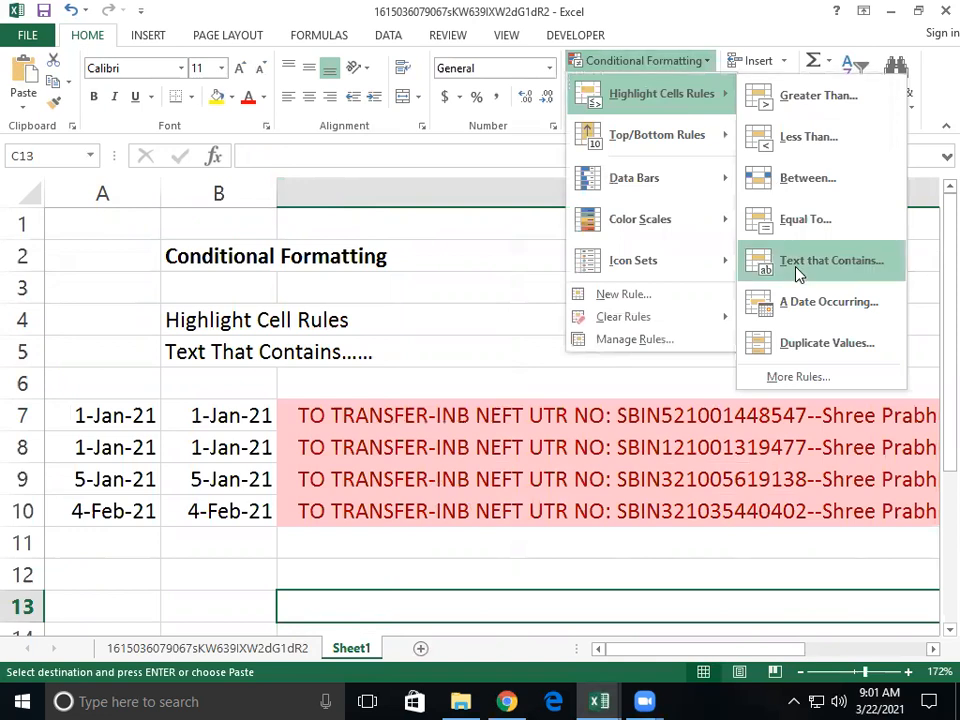
left_click(634, 448)
left_click(200, 647)
key("Escape")
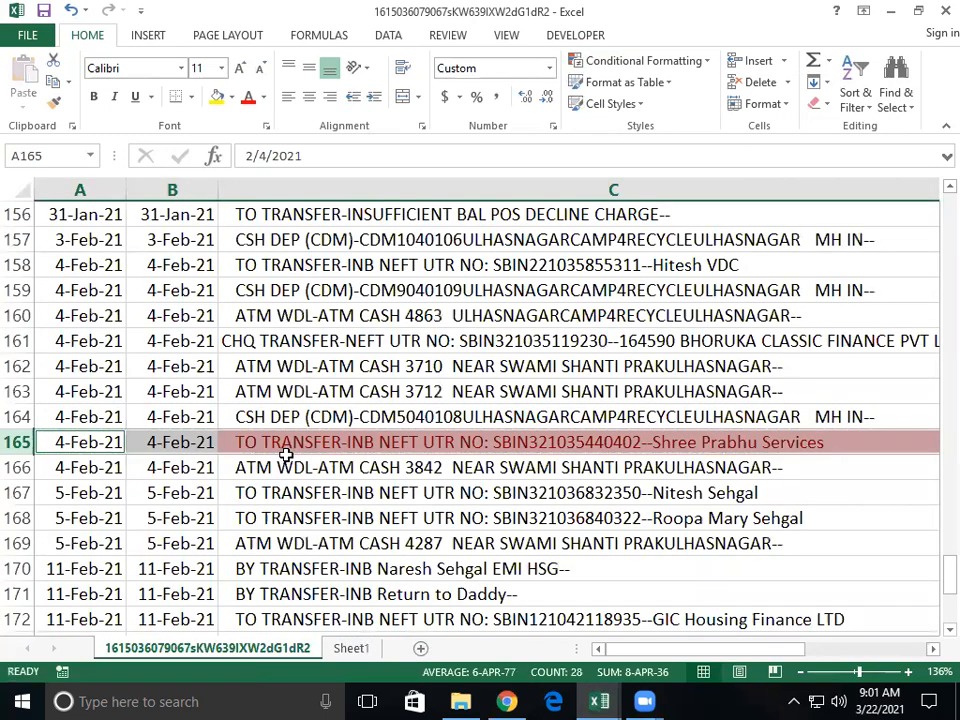
scroll(274, 499, "up", 6)
scroll(274, 499, "up", 8)
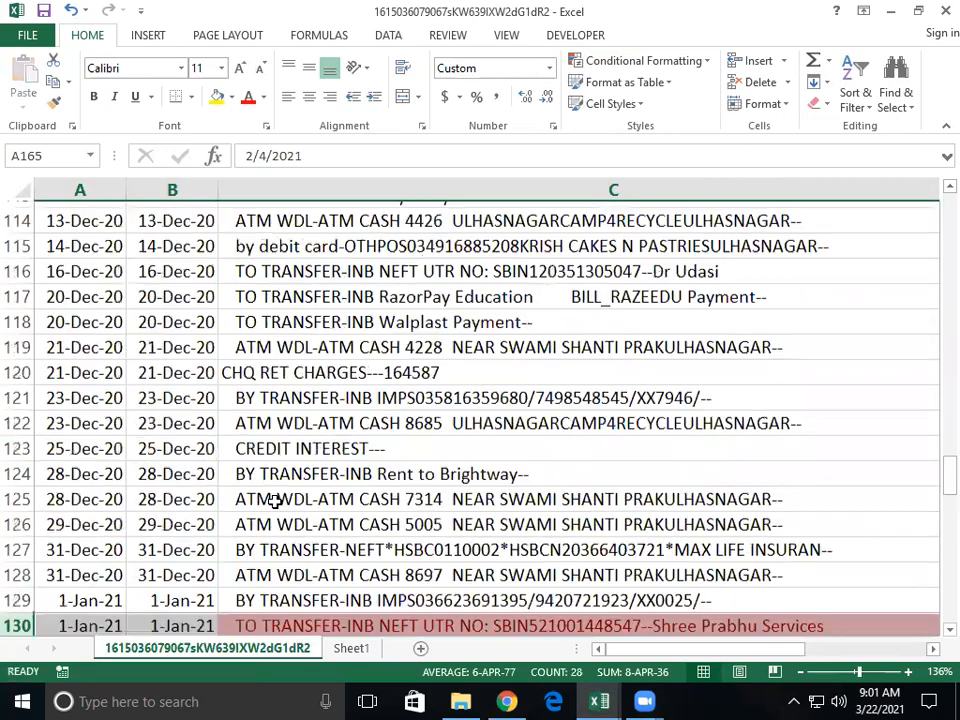
scroll(274, 501, "up", 10)
scroll(274, 501, "up", 8)
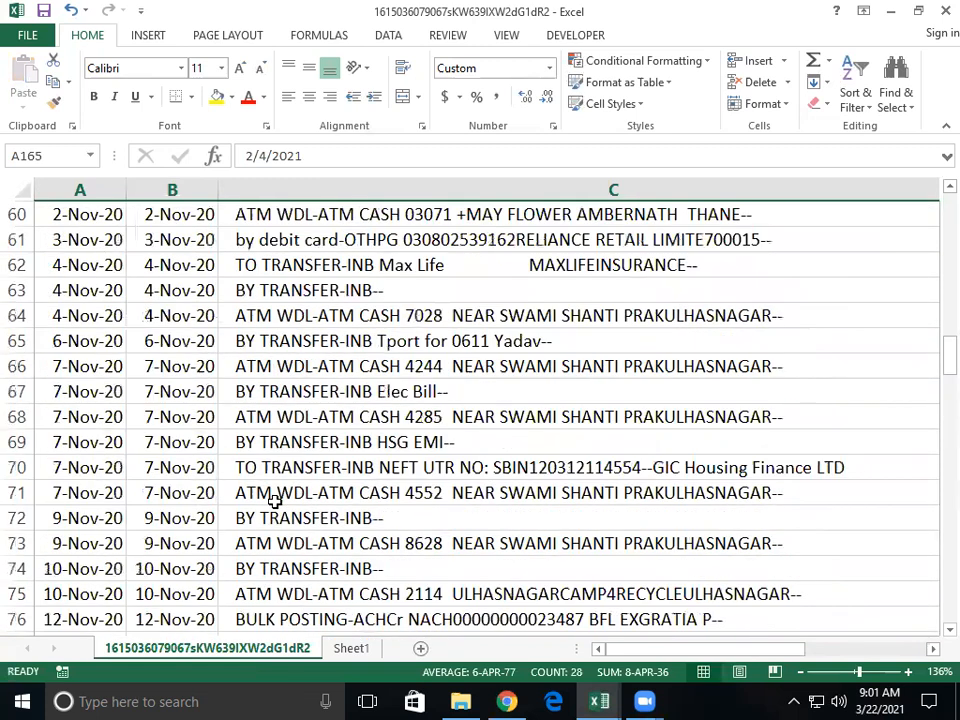
scroll(274, 501, "up", 6)
scroll(274, 501, "up", 12)
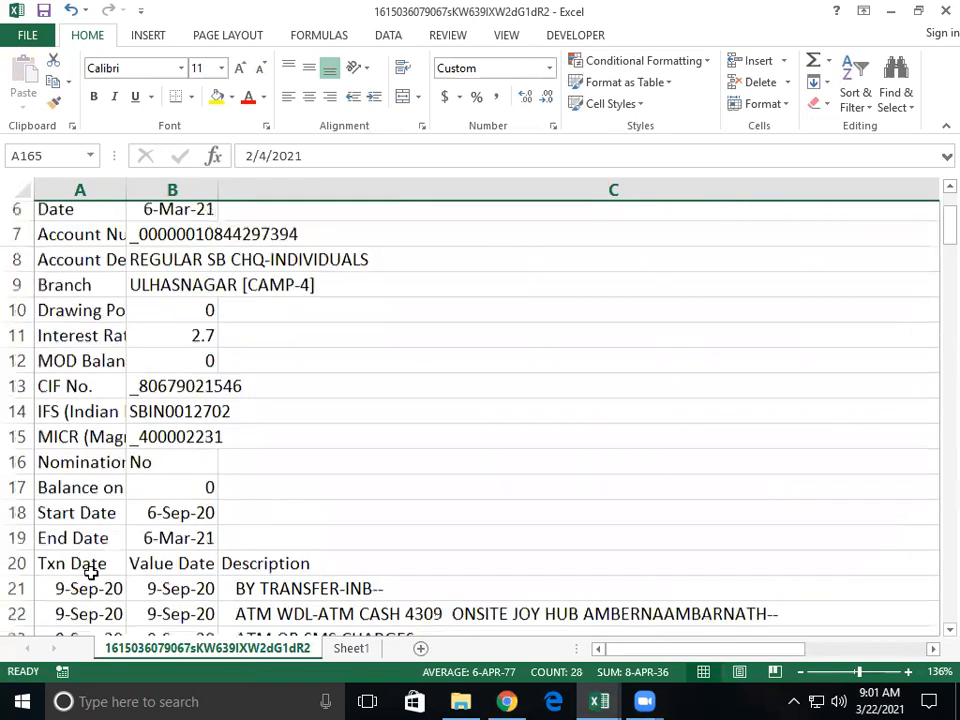
scroll(80, 520, "down", 1)
left_click_drag(78, 516, 707, 494)
scroll(647, 467, "down", 1)
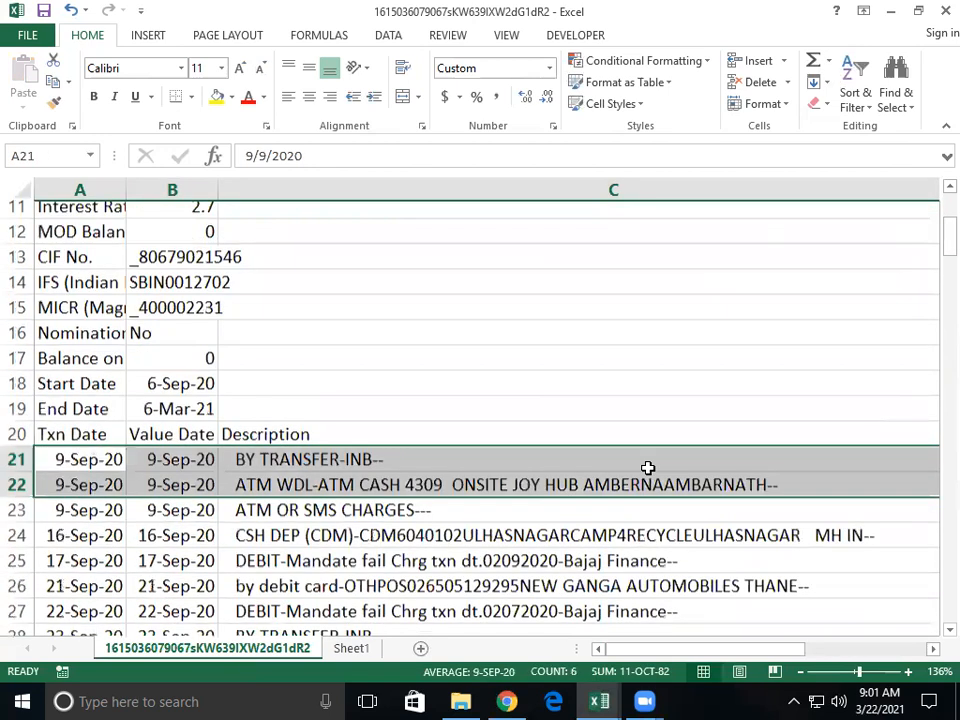
scroll(645, 467, "down", 3)
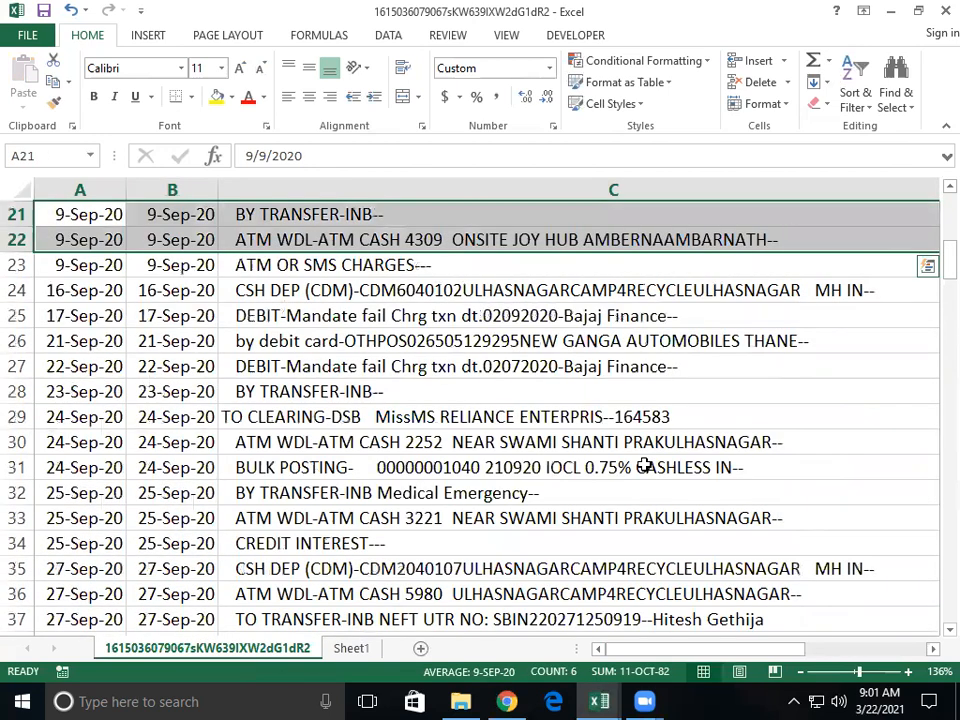
scroll(491, 508, "up", 2)
scroll(386, 521, "up", 2)
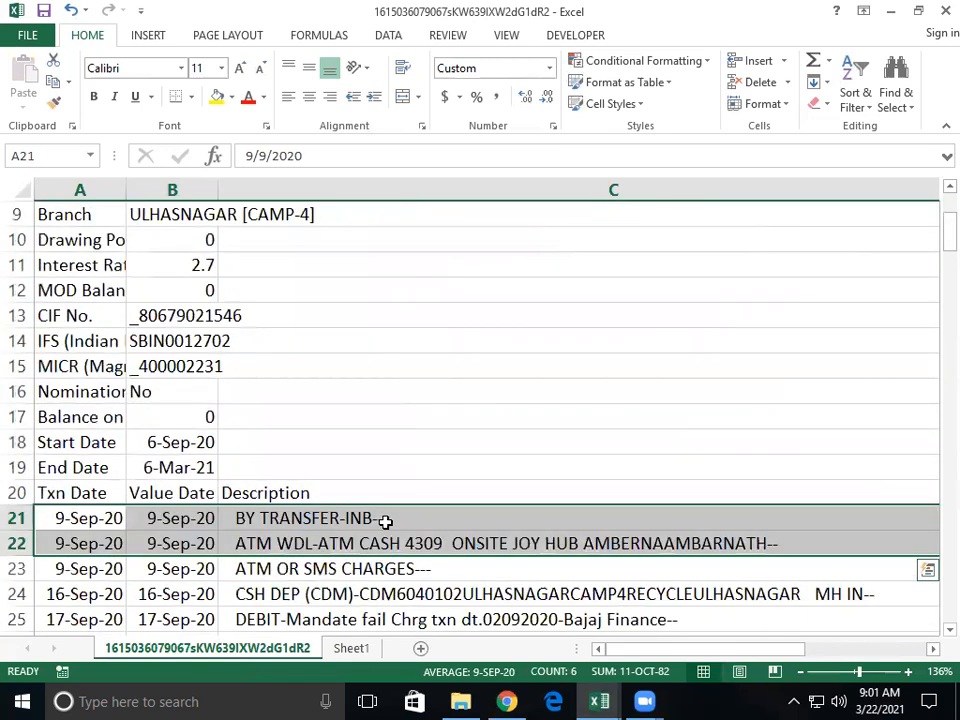
left_click(384, 519)
scroll(384, 519, "down", 4)
scroll(385, 519, "down", 15)
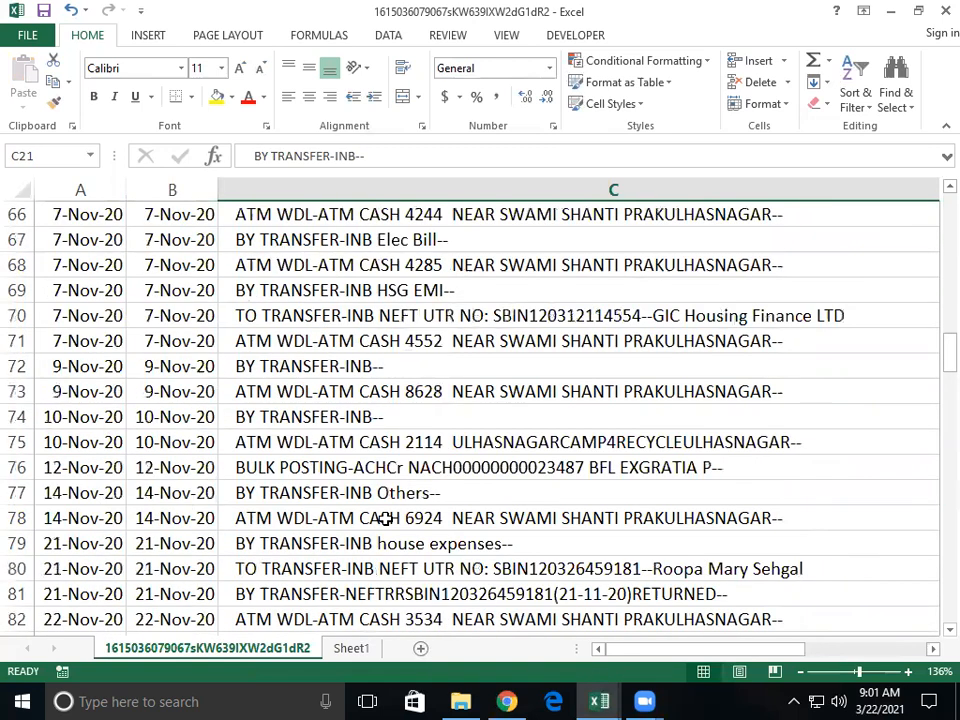
scroll(385, 519, "down", 11)
scroll(385, 519, "down", 7)
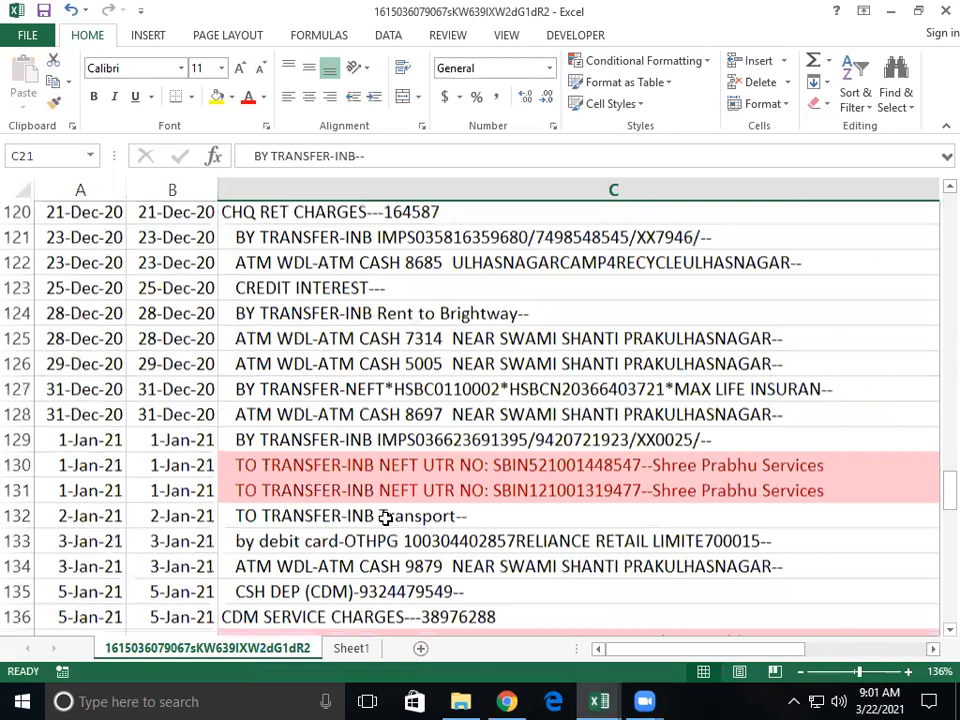
scroll(369, 309, "down", 2)
Apply Clear Rules from Entire Sheet to the statement sheet's conditional formatting.
left_click(359, 343)
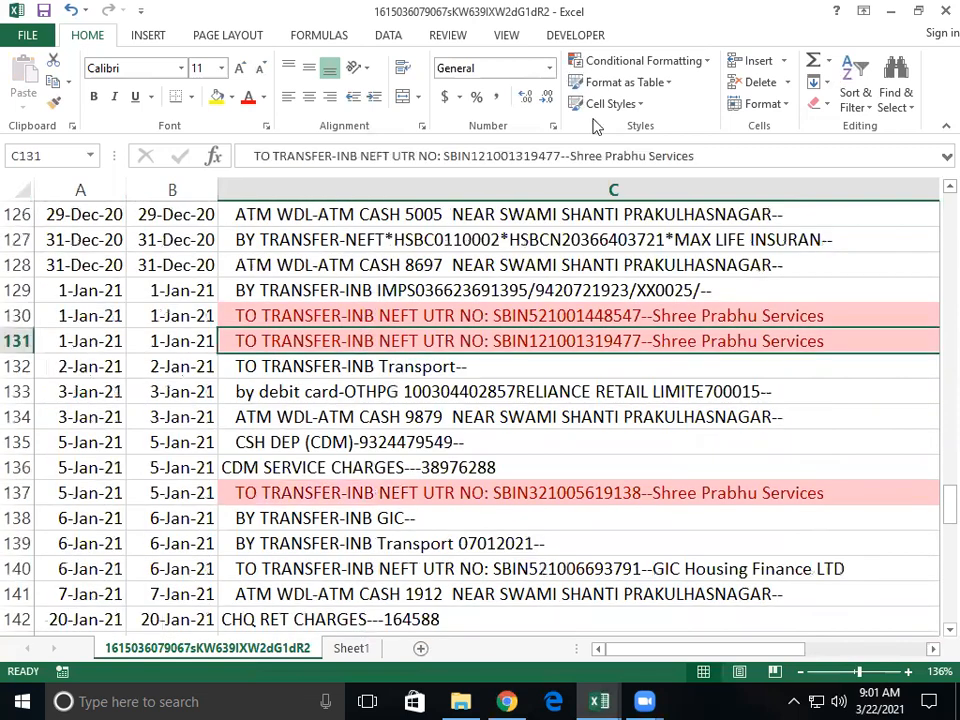
left_click(680, 61)
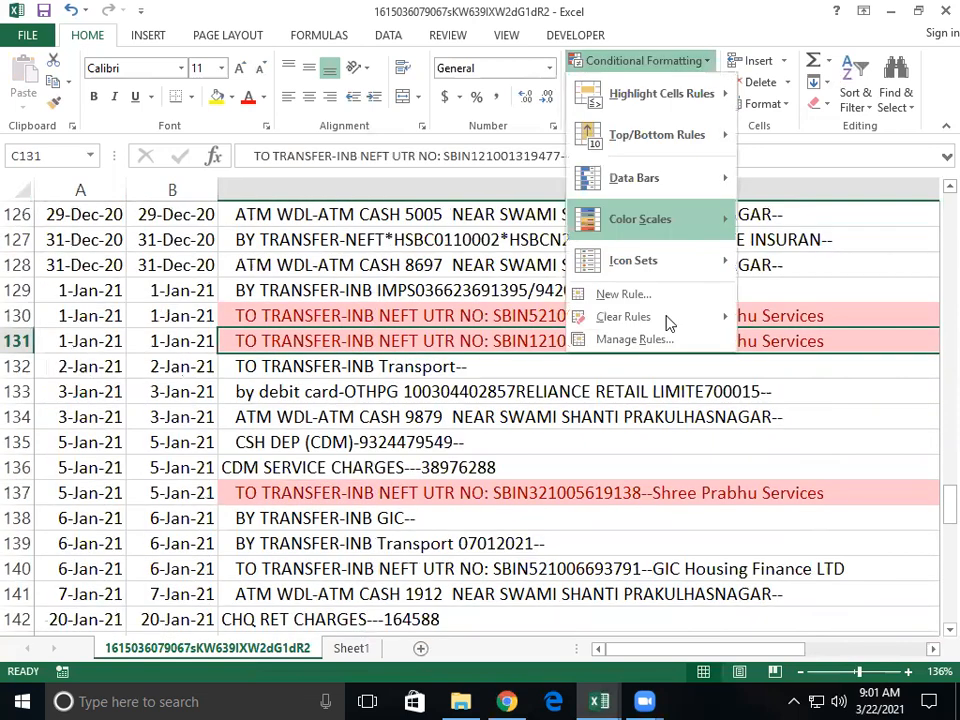
mouse_move(718, 317)
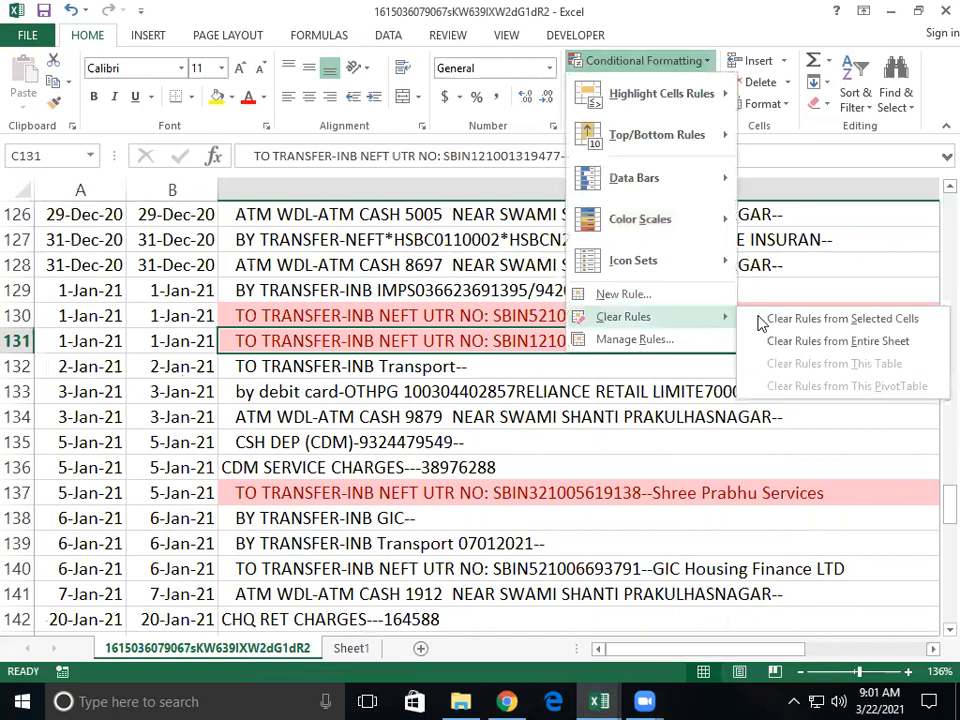
left_click(816, 345)
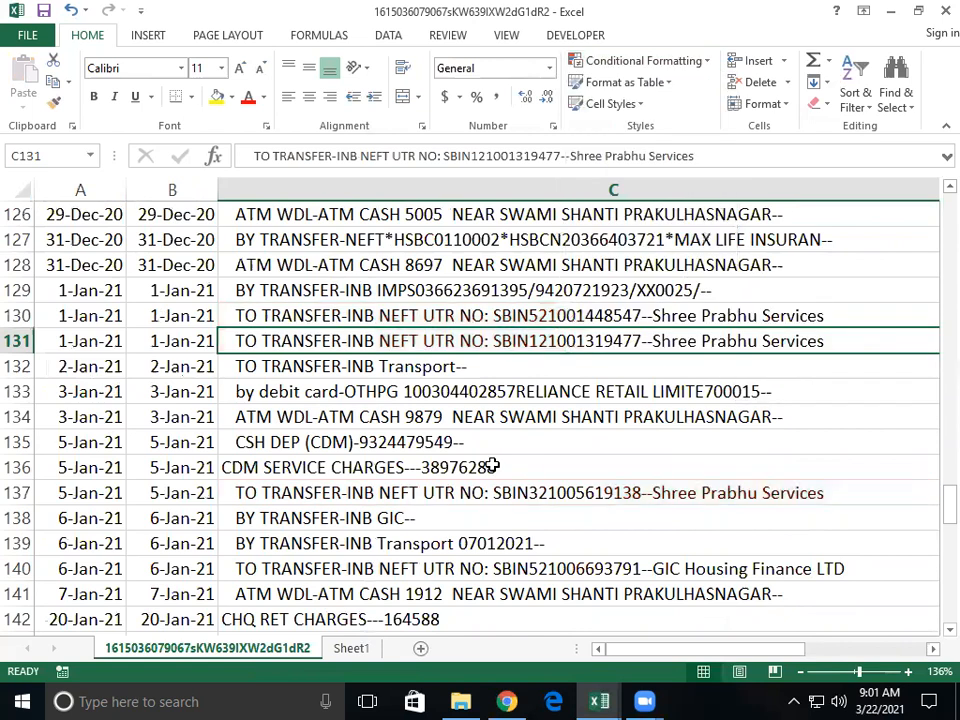
Scroll through the statement to confirm no transactions remain highlighted red.
left_click(492, 465)
scroll(492, 465, "up", 20)
scroll(492, 465, "up", 19)
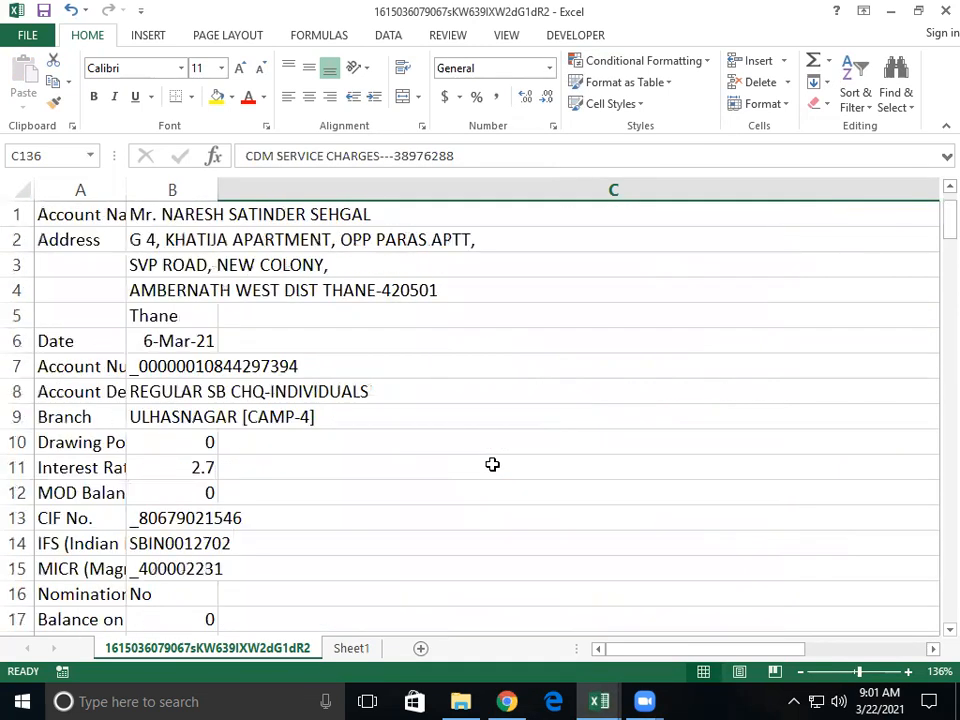
scroll(492, 465, "down", 14)
scroll(492, 465, "down", 15)
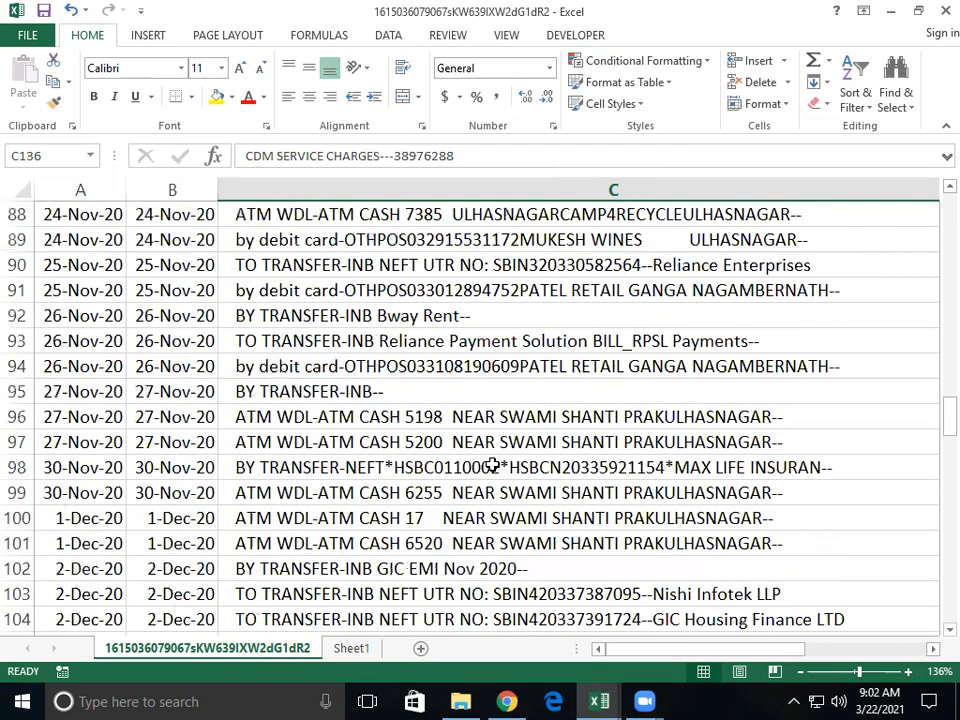
scroll(492, 465, "down", 3)
scroll(490, 462, "down", 7)
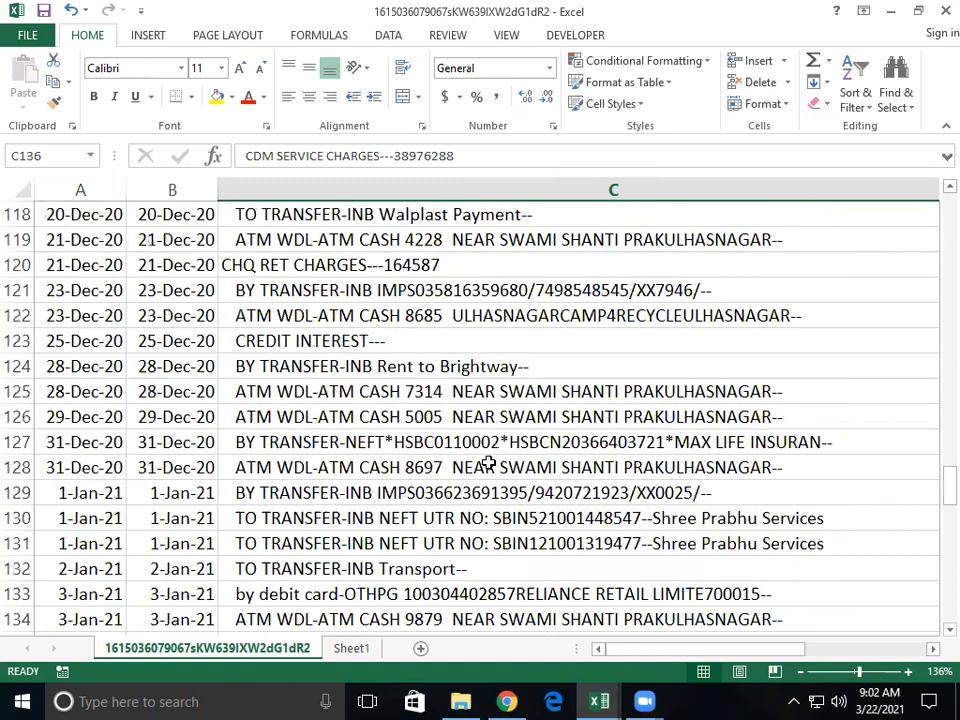
scroll(487, 380, "up", 20)
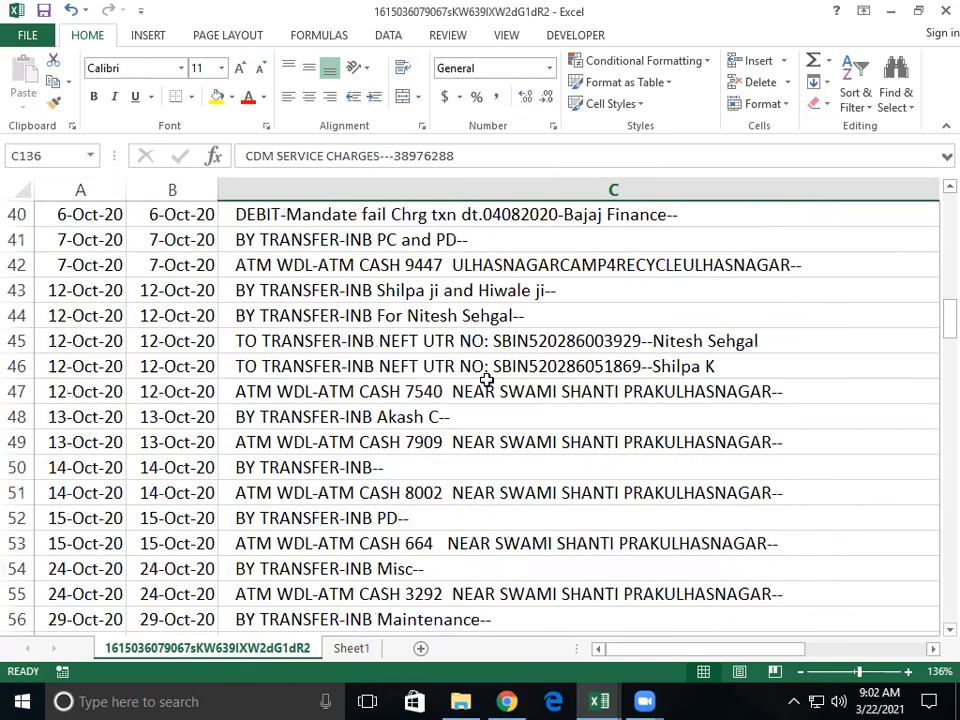
scroll(487, 375, "up", 10)
scroll(487, 369, "up", 3)
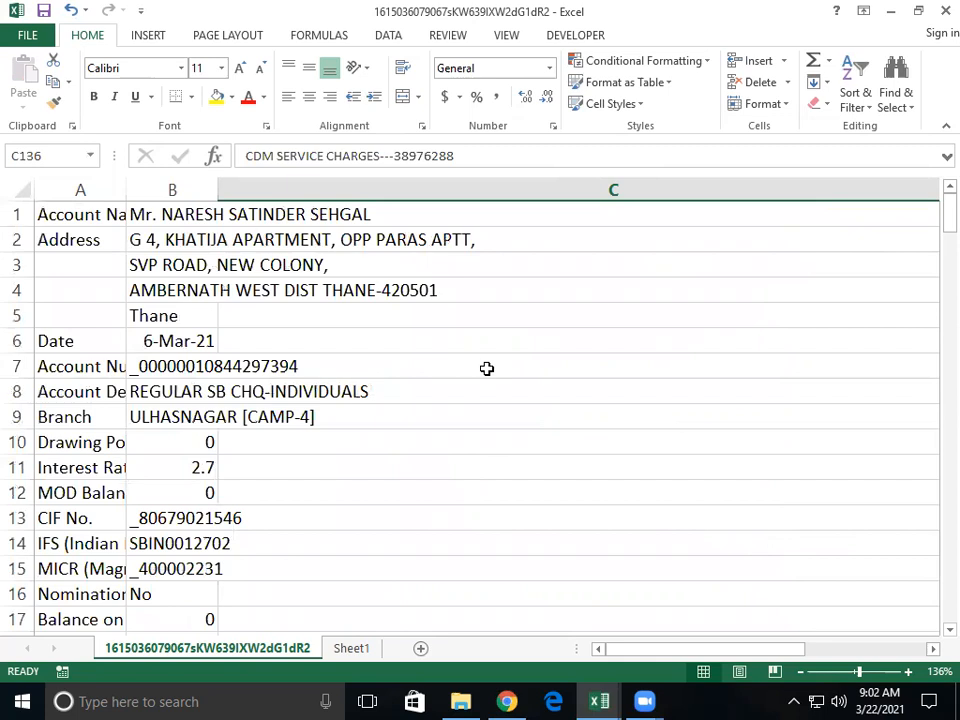
scroll(488, 369, "down", 6)
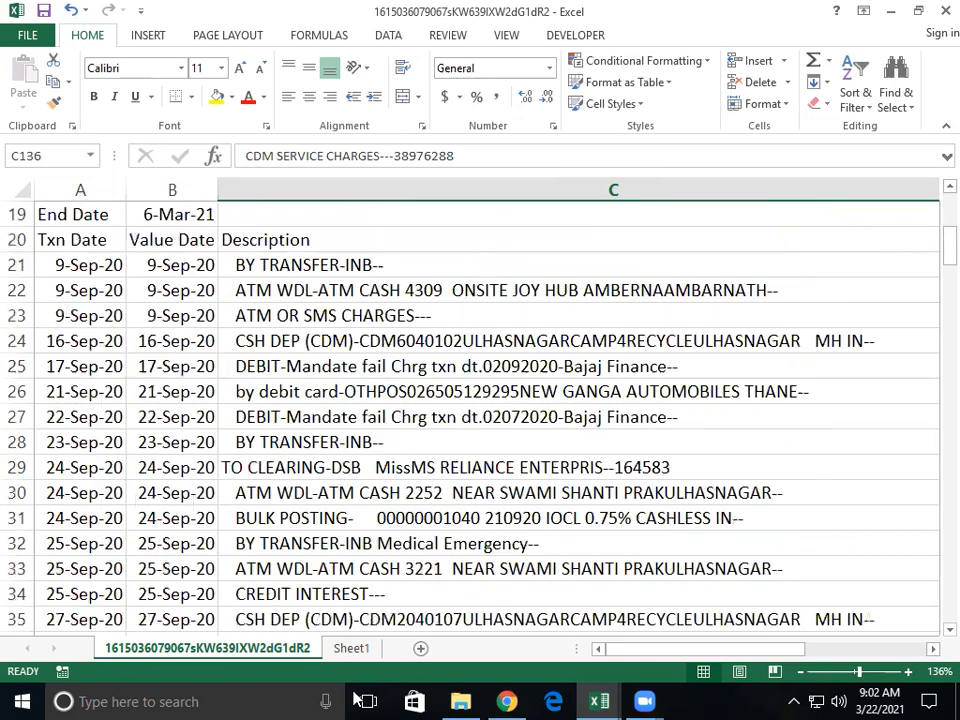
scroll(336, 457, "down", 3)
Open Sheet1 and scroll to the top to view the red-highlighted rows 7–10.
left_click(351, 648)
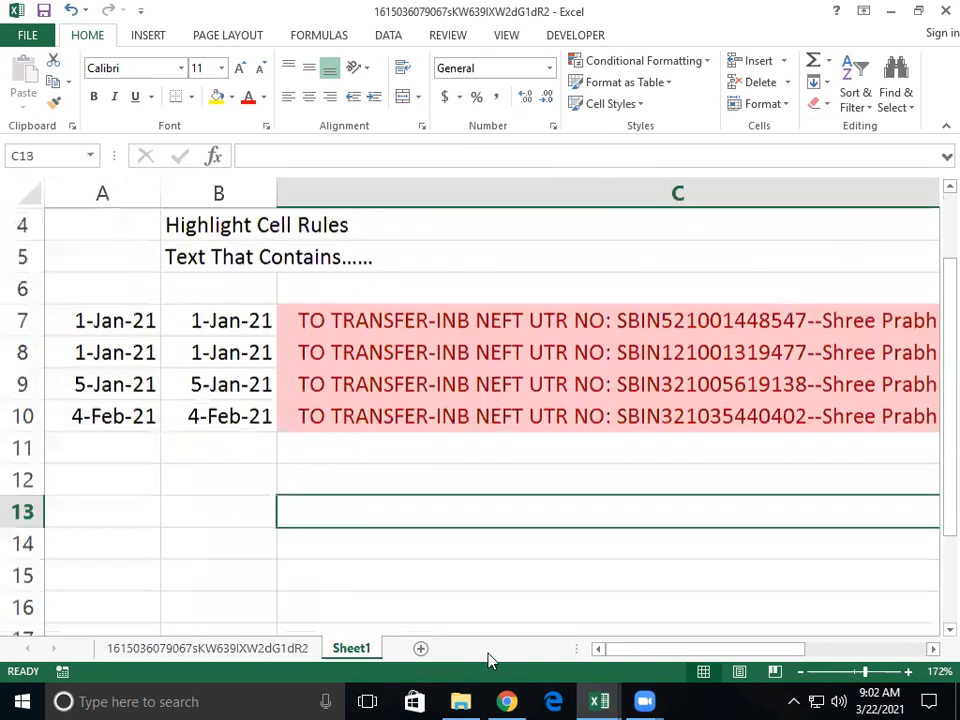
left_click_drag(728, 658, 677, 653)
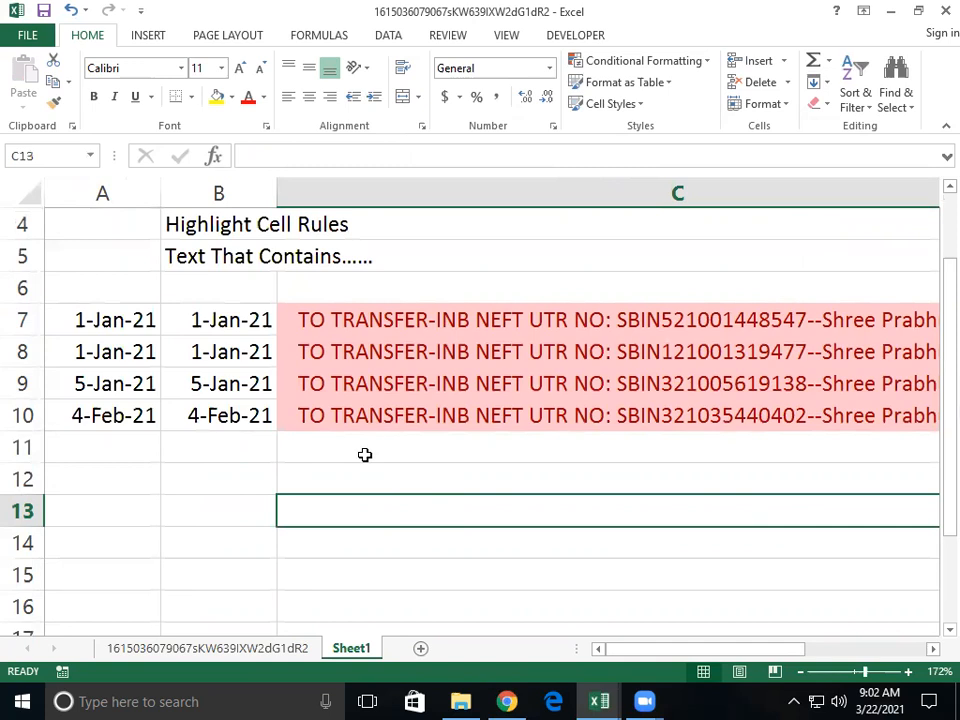
scroll(365, 455, "up", 1)
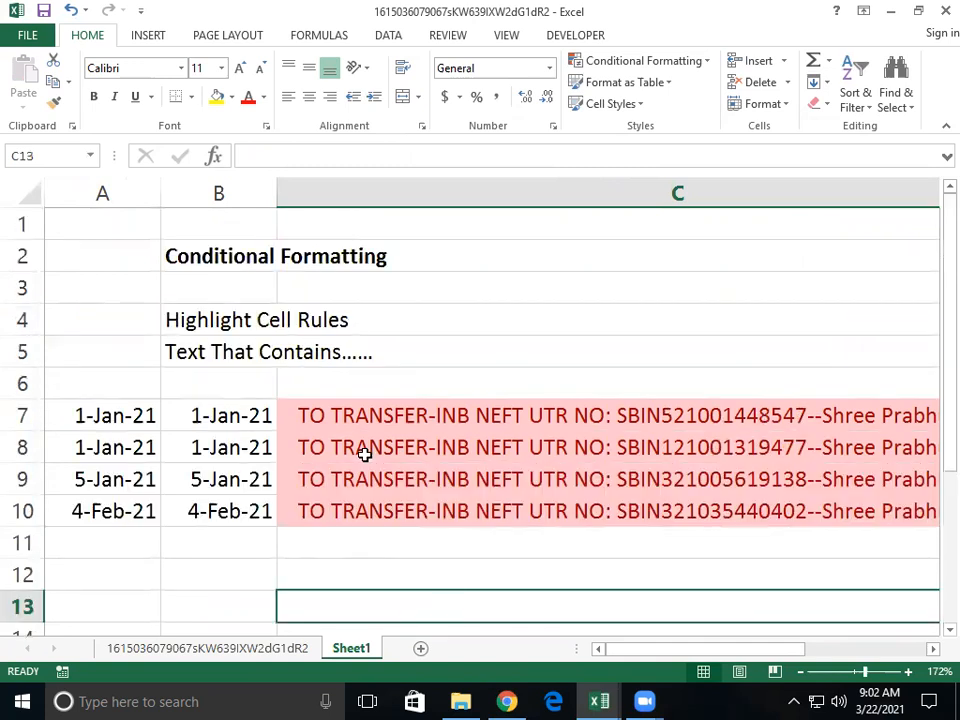